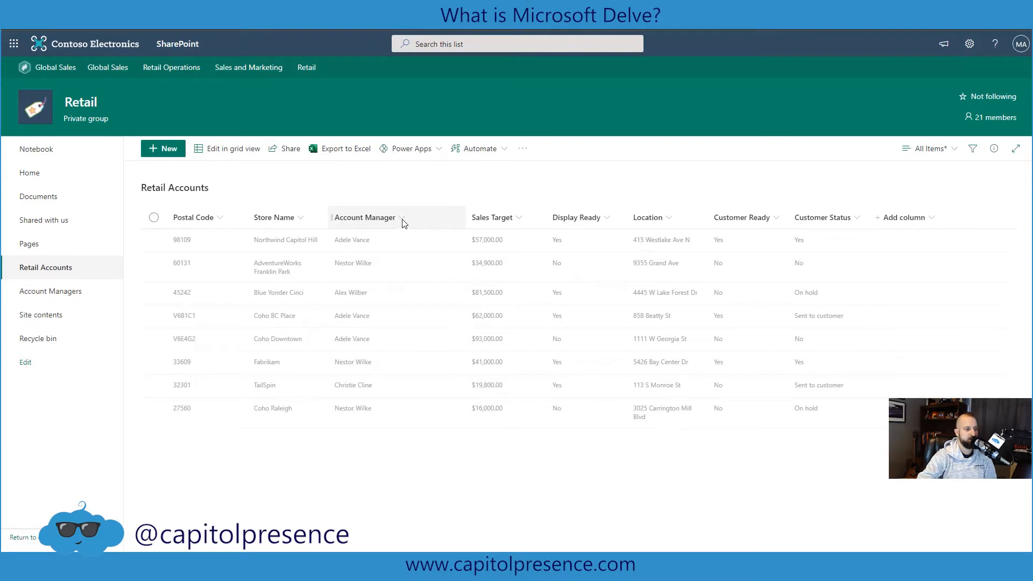
# Check the Account Manager column's type in the Retail Accounts list and close its settings without changes.
pyautogui.moveTo(415, 240)
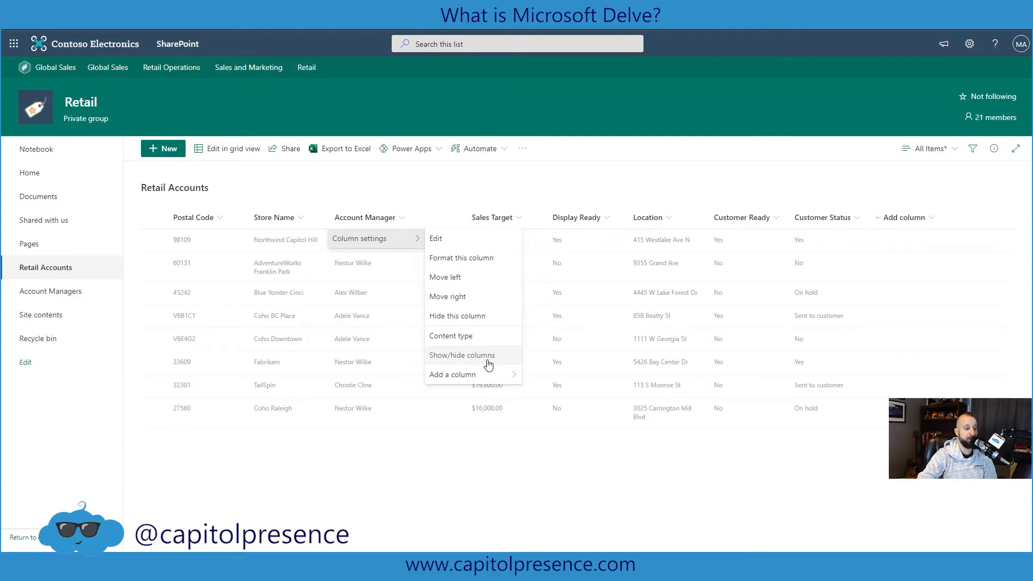
pyautogui.click(444, 240)
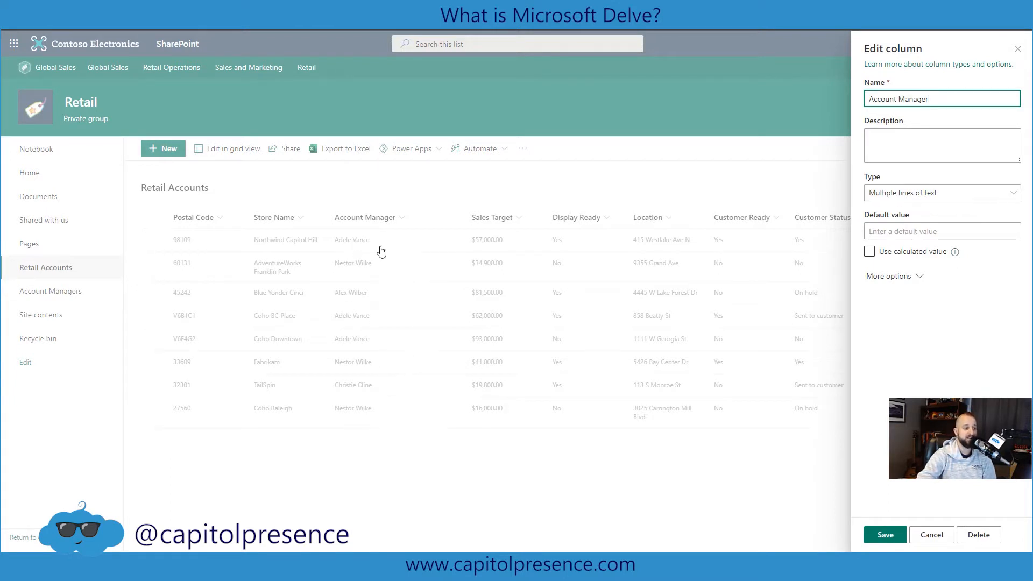
pyautogui.click(939, 539)
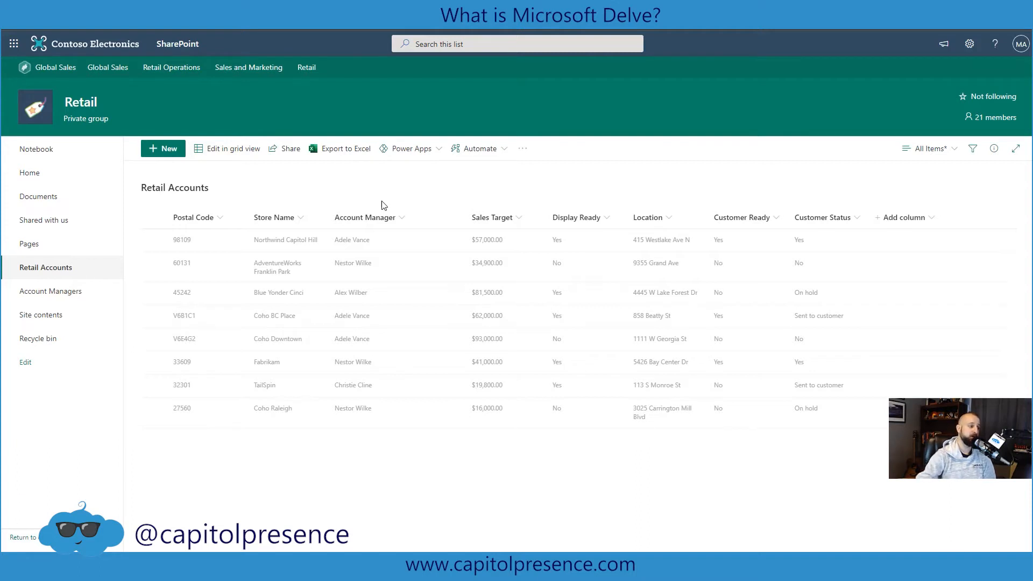
# Open the Account Managers list and inspect the Profile column's settings without changing them.
pyautogui.click(64, 293)
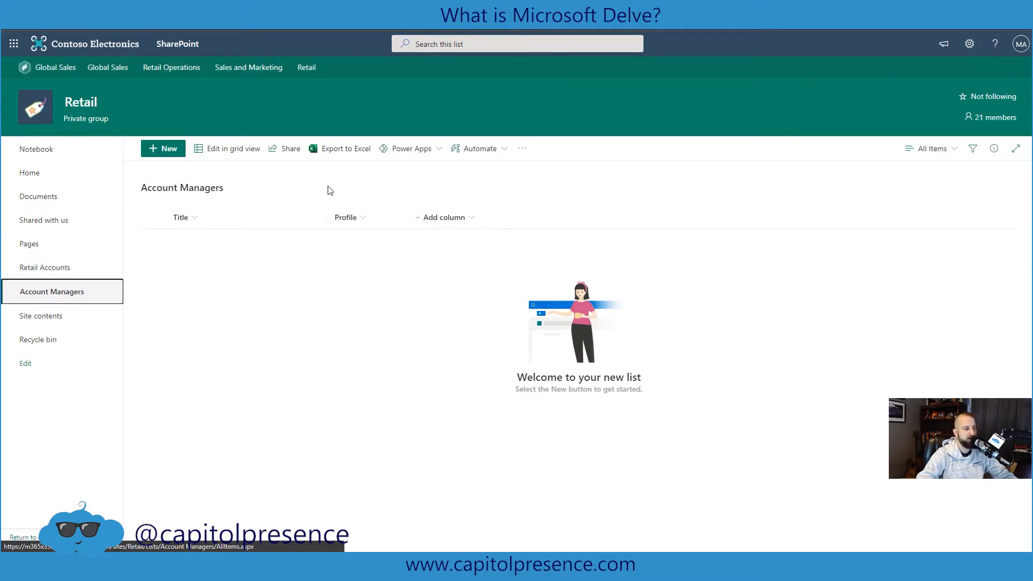
pyautogui.click(363, 218)
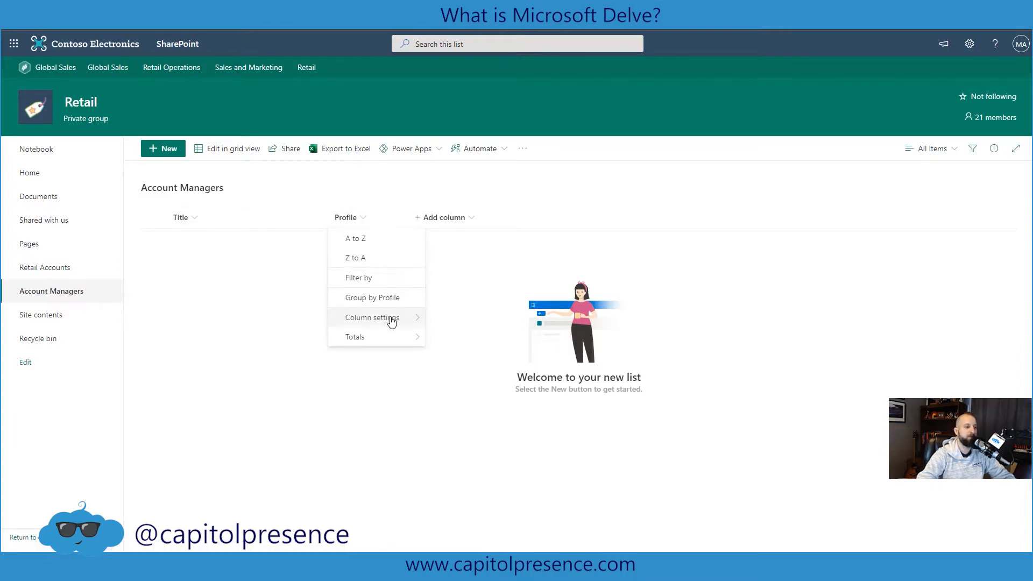
pyautogui.moveTo(391, 321)
pyautogui.click(437, 320)
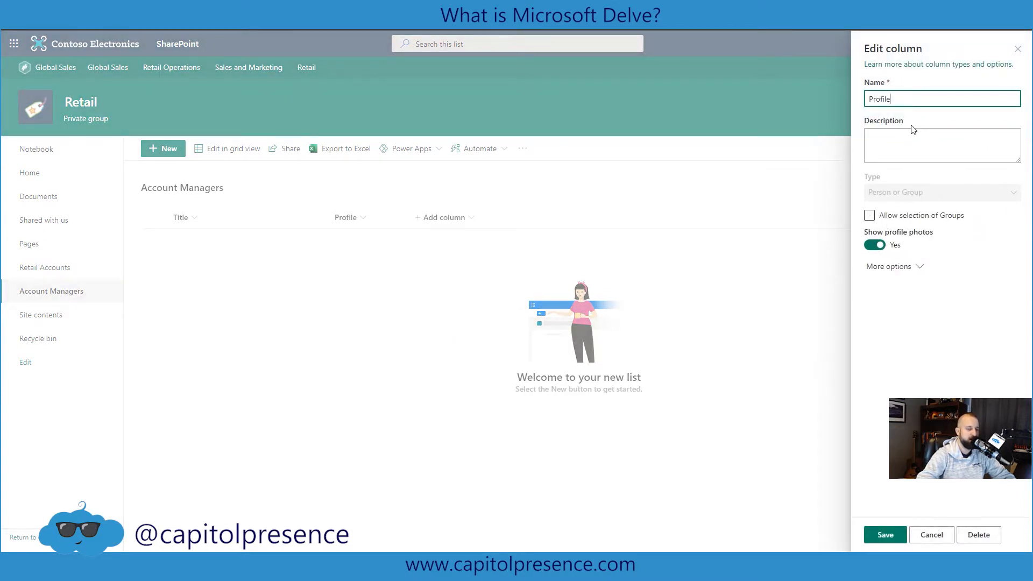
pyautogui.click(1017, 48)
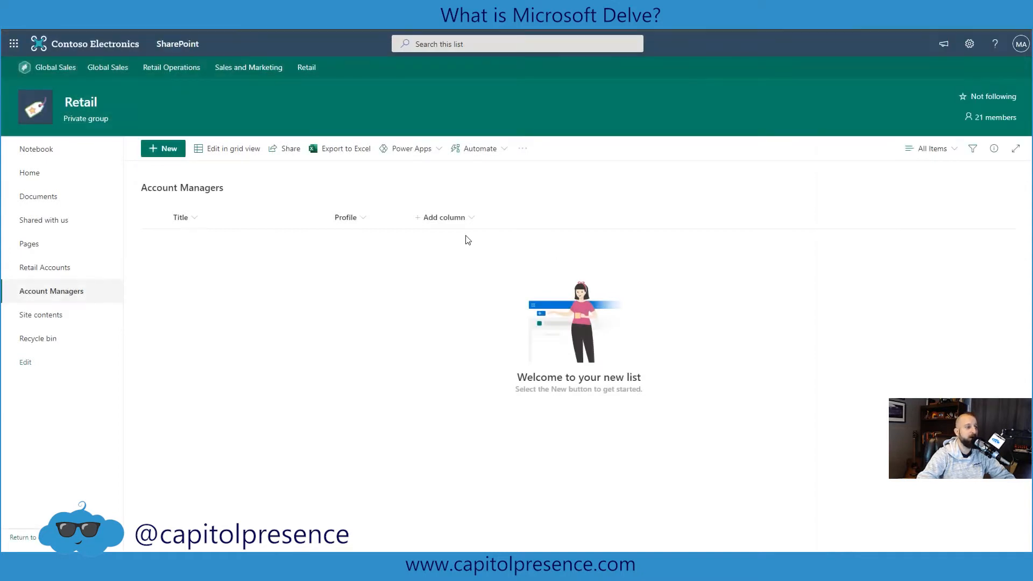
# Rename the Title column of the Account Managers list to Location.
pyautogui.click(196, 221)
pyautogui.moveTo(207, 307)
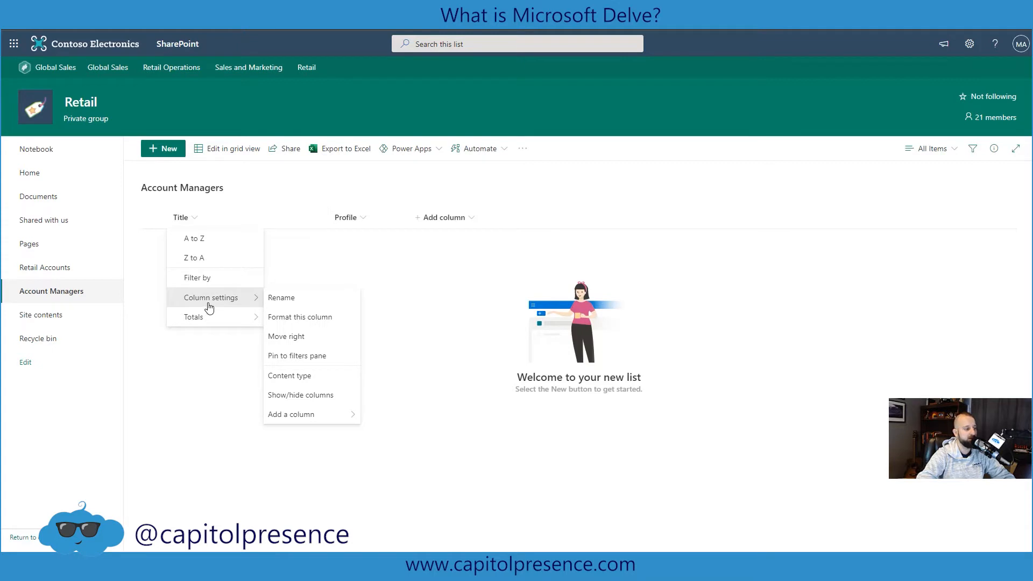
pyautogui.click(279, 298)
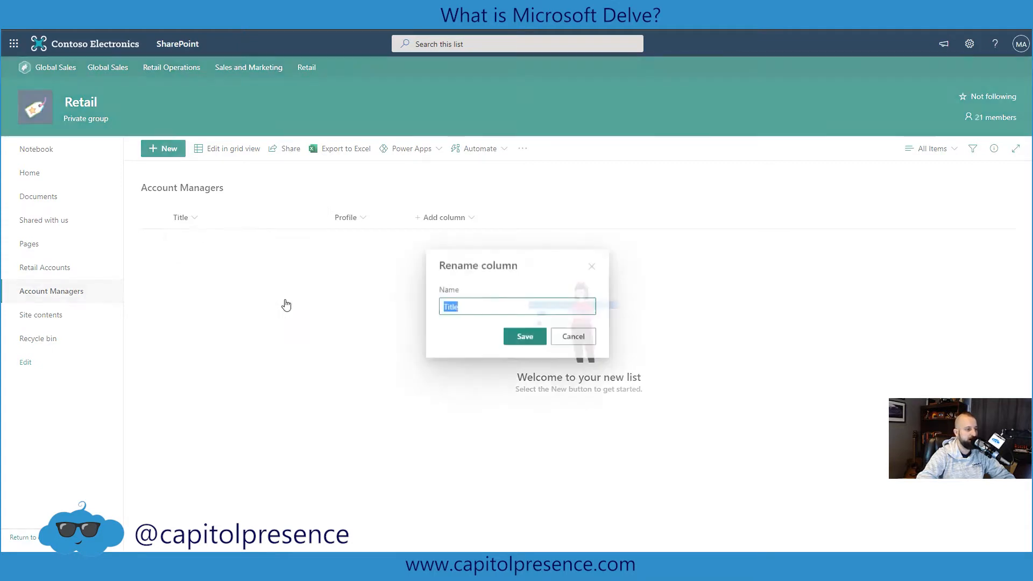
pyautogui.write('Location')
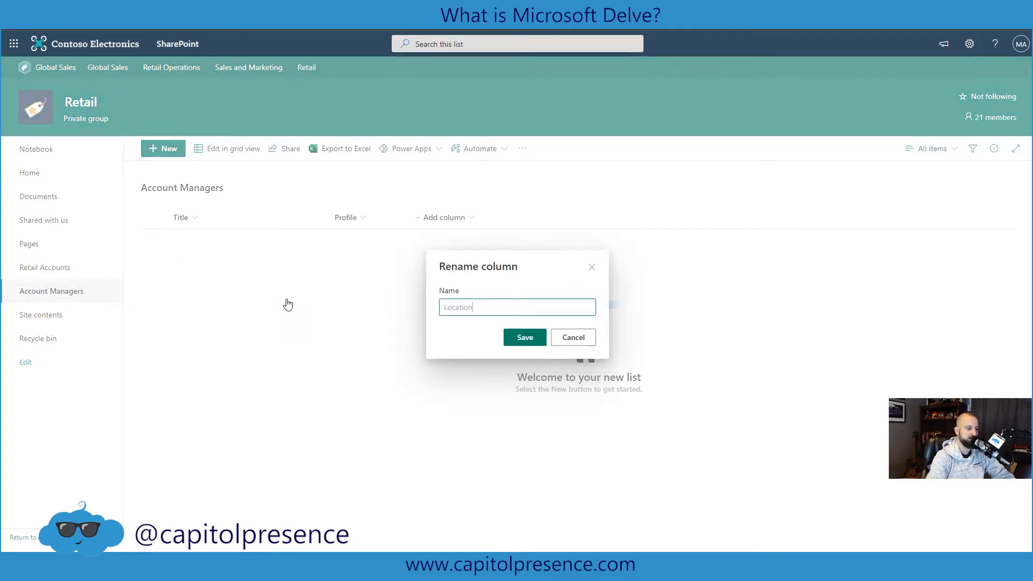
pyautogui.click(524, 338)
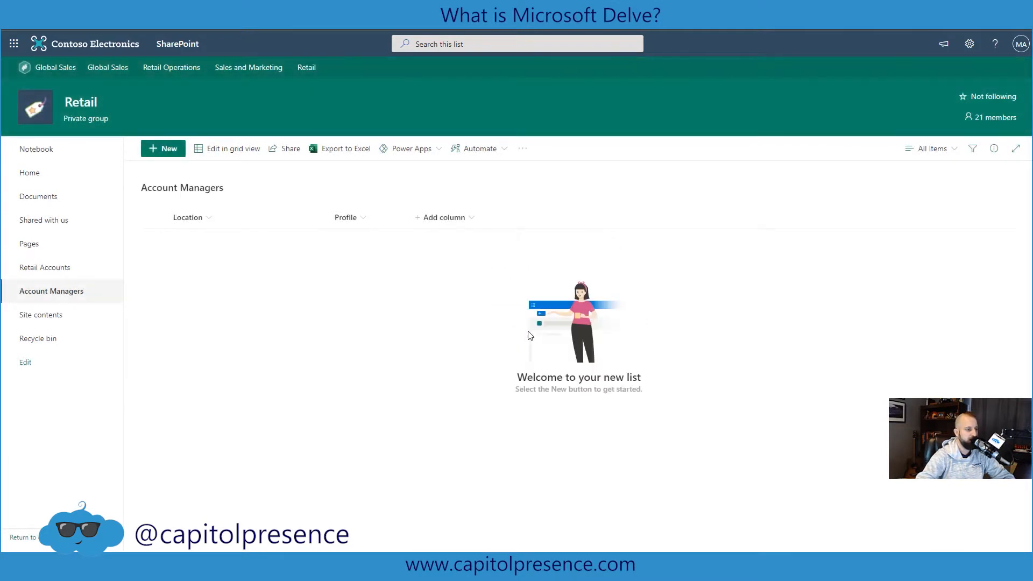
# Add an Account Managers item with the location East Region and the account manager's name as its profile.
pyautogui.click(167, 148)
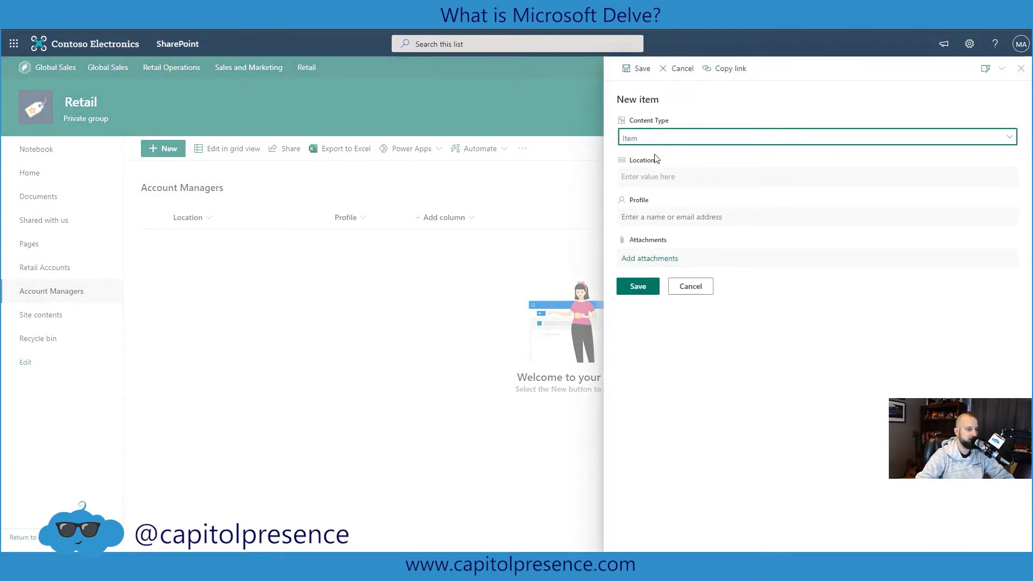
pyautogui.click(672, 176)
pyautogui.write('Ea')
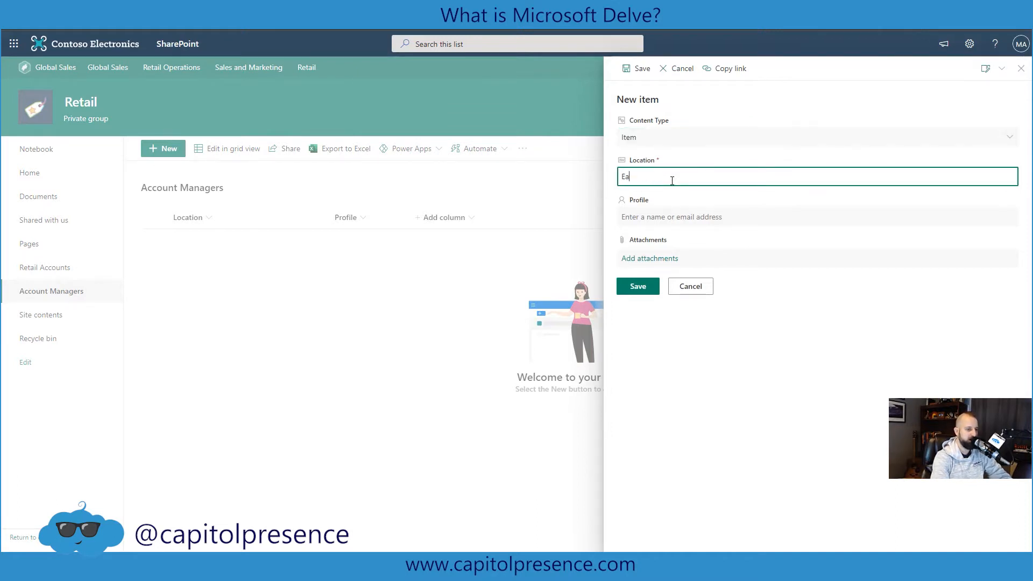
pyautogui.write('st Region')
pyautogui.press('Tab')
pyautogui.write('adele')
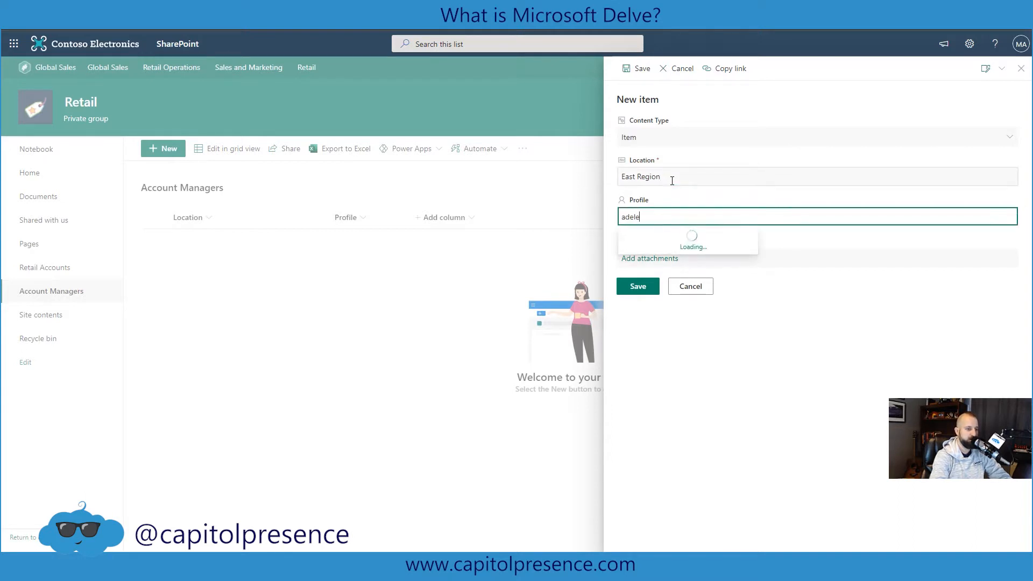
pyautogui.press('Return')
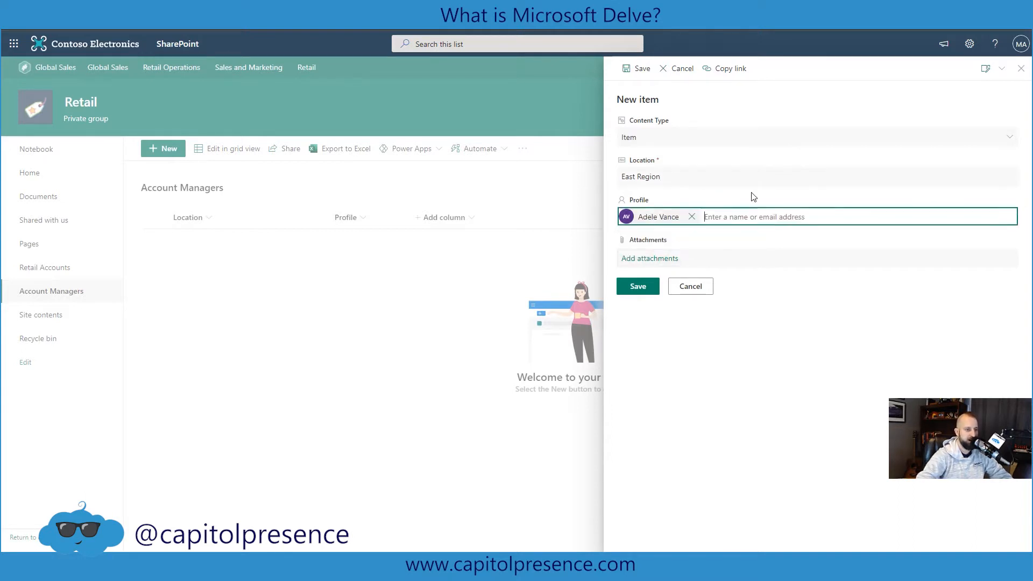
pyautogui.click(654, 293)
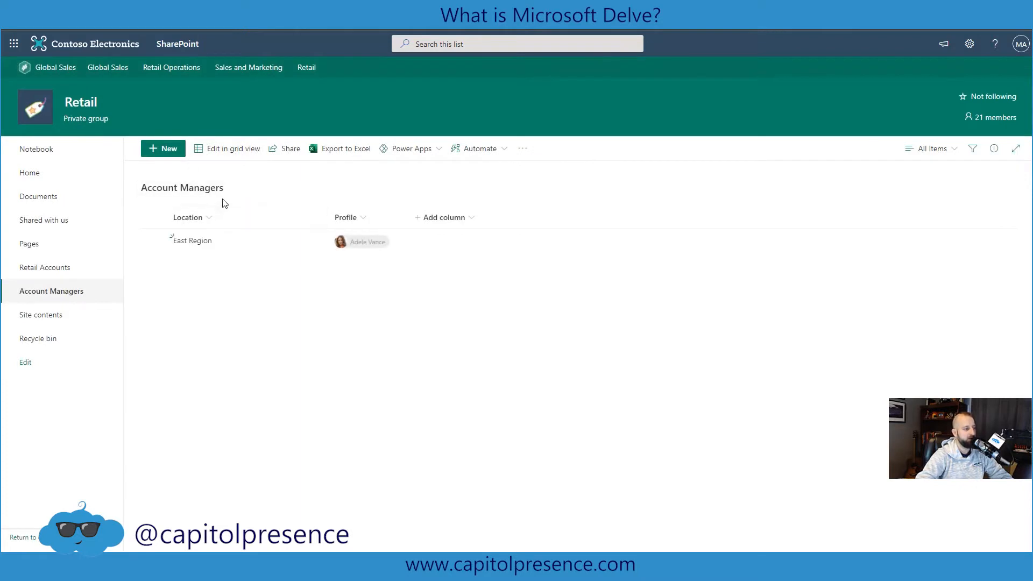
pyautogui.click(165, 149)
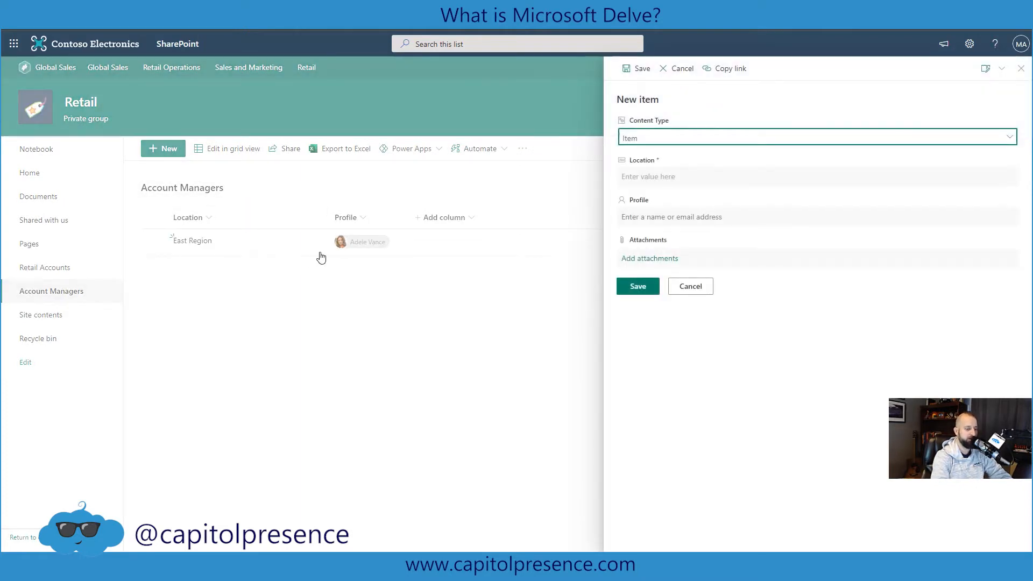
pyautogui.press('Tab')
pyautogui.write('W')
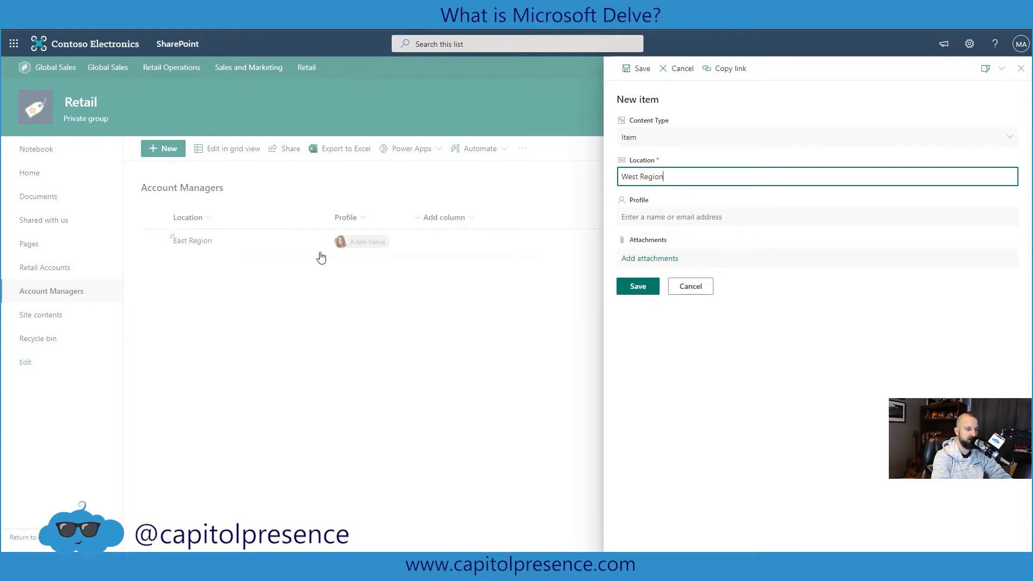
pyautogui.press('Tab')
pyautogui.write('A')
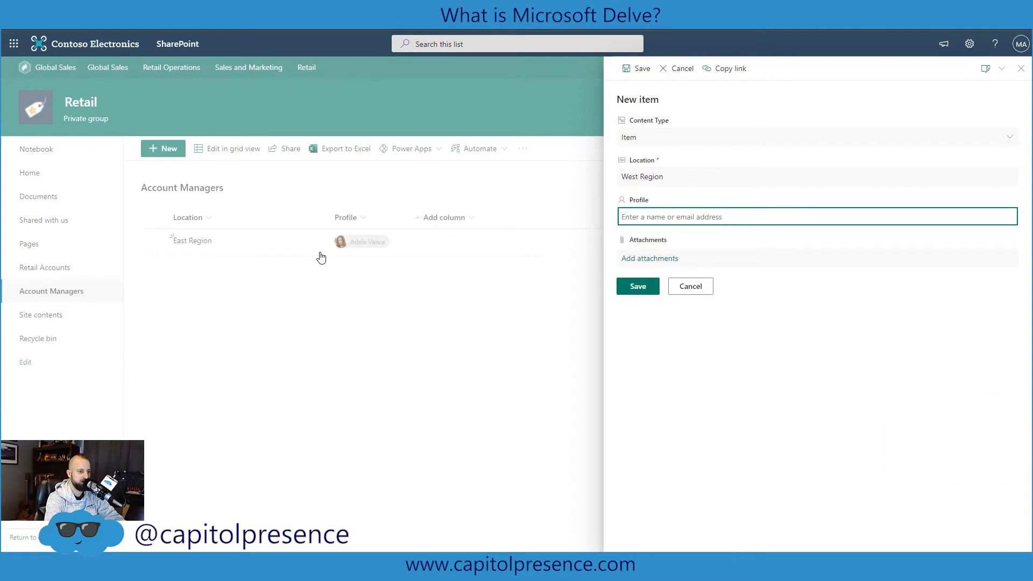
pyautogui.click(691, 287)
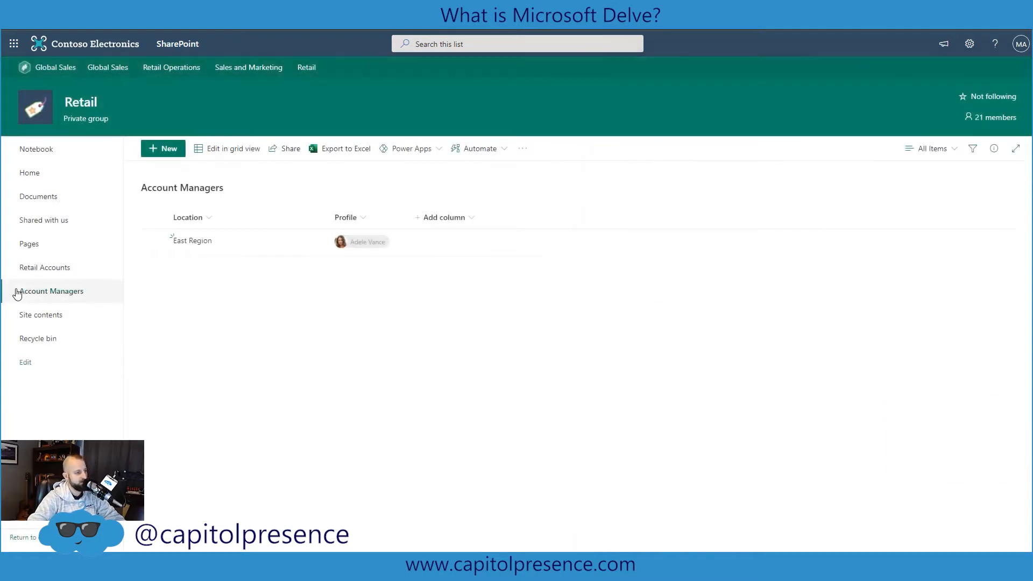
pyautogui.click(36, 268)
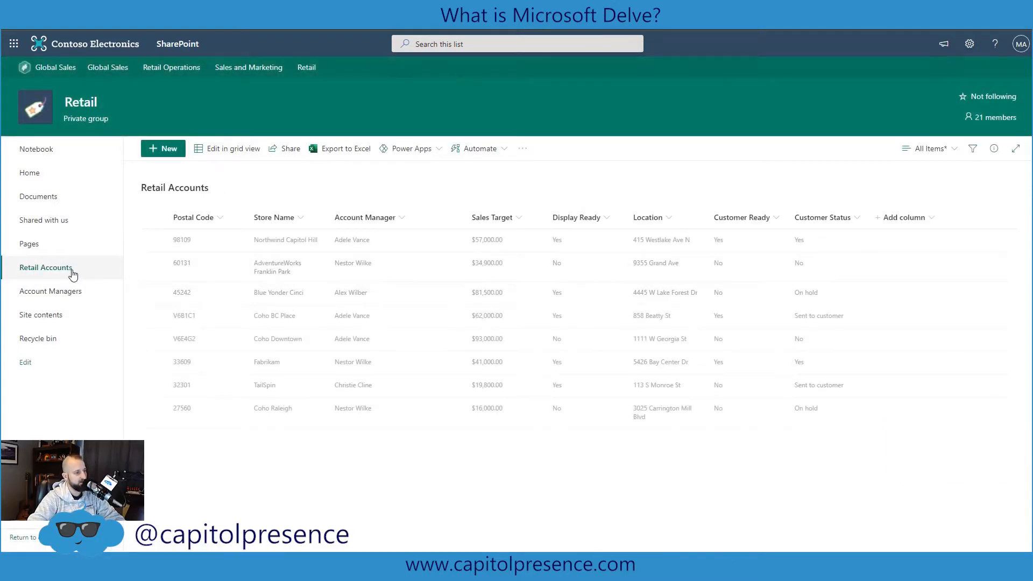
pyautogui.click(53, 291)
# Add an Account Managers item with the location West and that region's account manager as its profile.
pyautogui.click(157, 153)
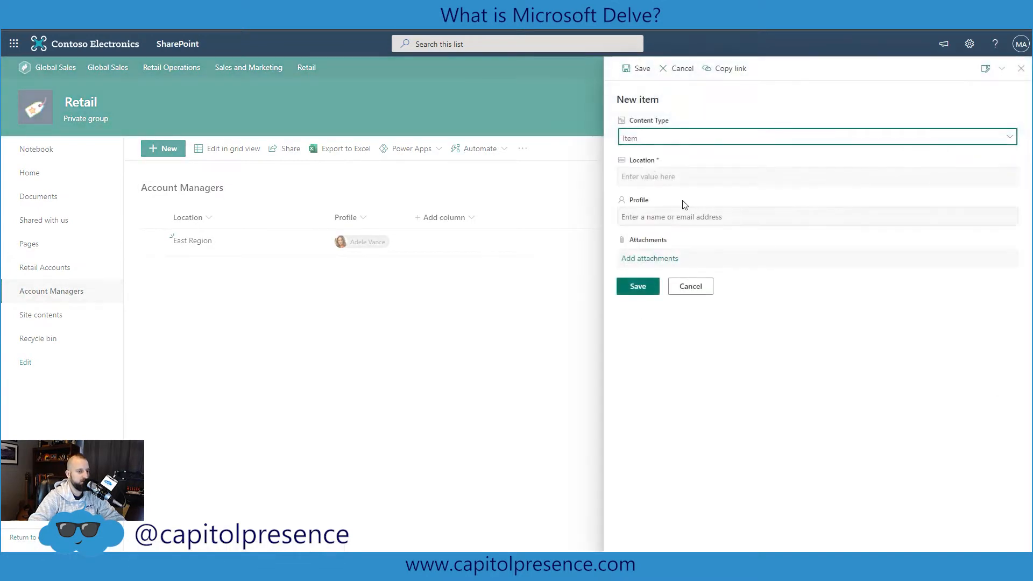
pyautogui.click(641, 186)
pyautogui.write('West')
pyautogui.press('Tab')
pyautogui.write('Nest')
pyautogui.press('Return')
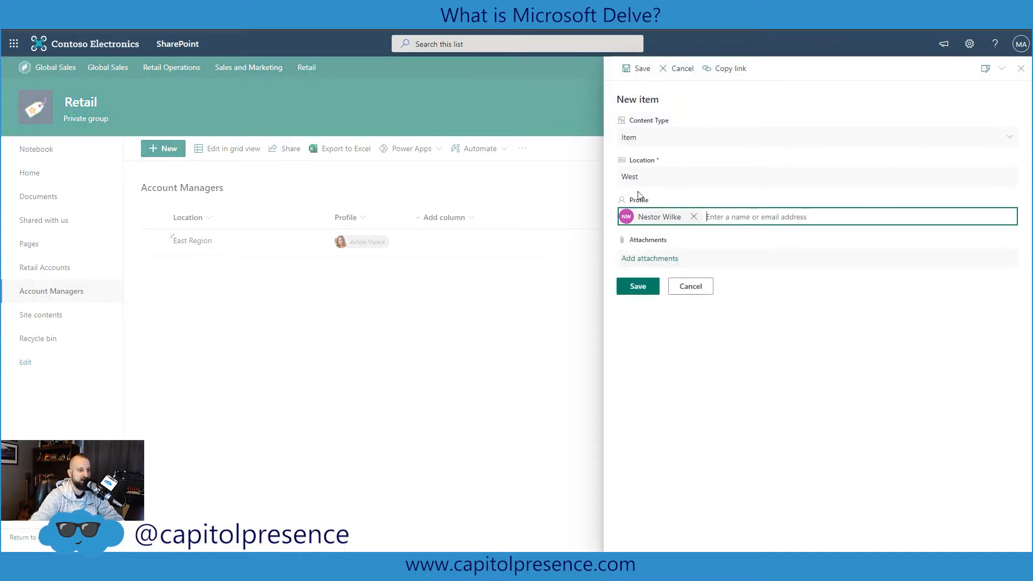
pyautogui.click(639, 288)
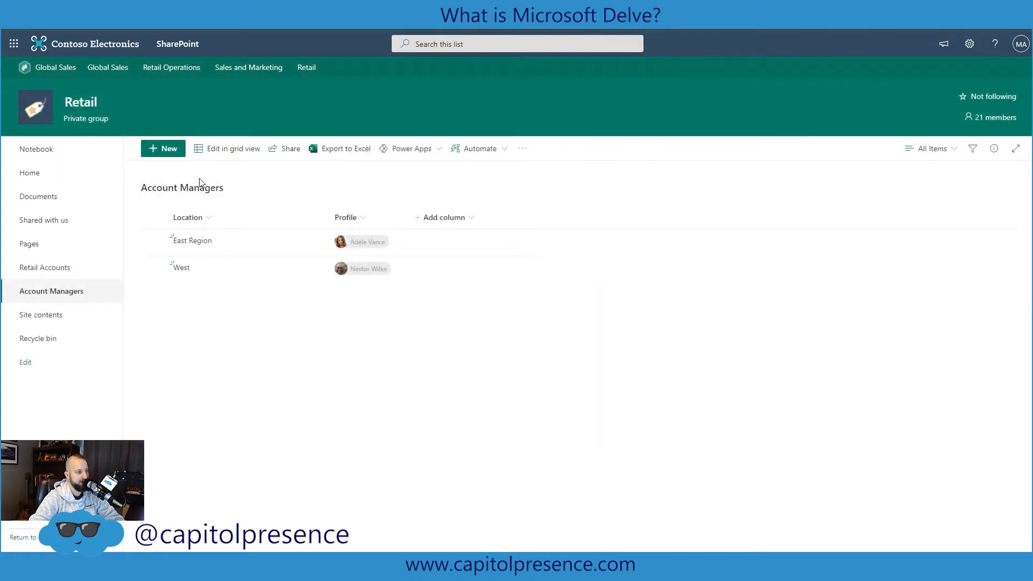
# Add an Account Managers item with the location South and that region's account manager as its profile.
pyautogui.click(166, 147)
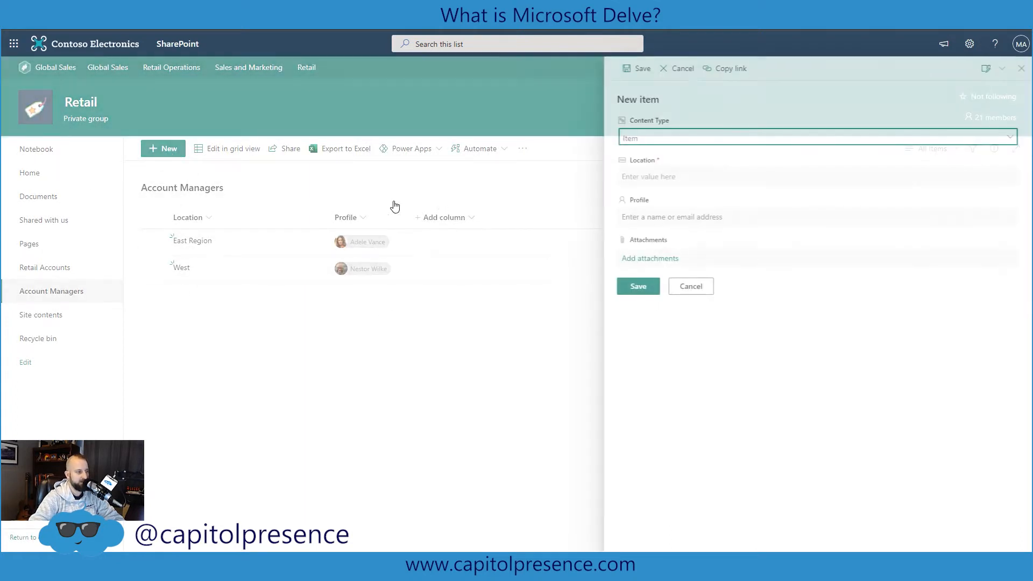
pyautogui.press('Tab')
pyautogui.write('South')
pyautogui.press('Tab')
pyautogui.write('Bart')
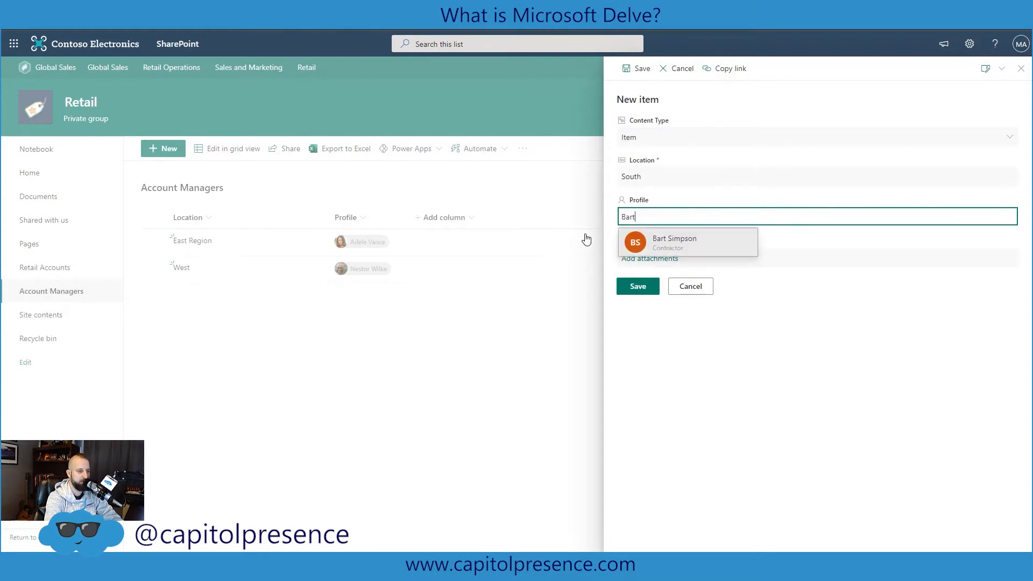
pyautogui.press('Return')
pyautogui.press('Tab')
pyautogui.press('Return')
# Add an Account Managers item with the location North and that region's account manager as its profile.
pyautogui.press('Return')
pyautogui.press('Tab')
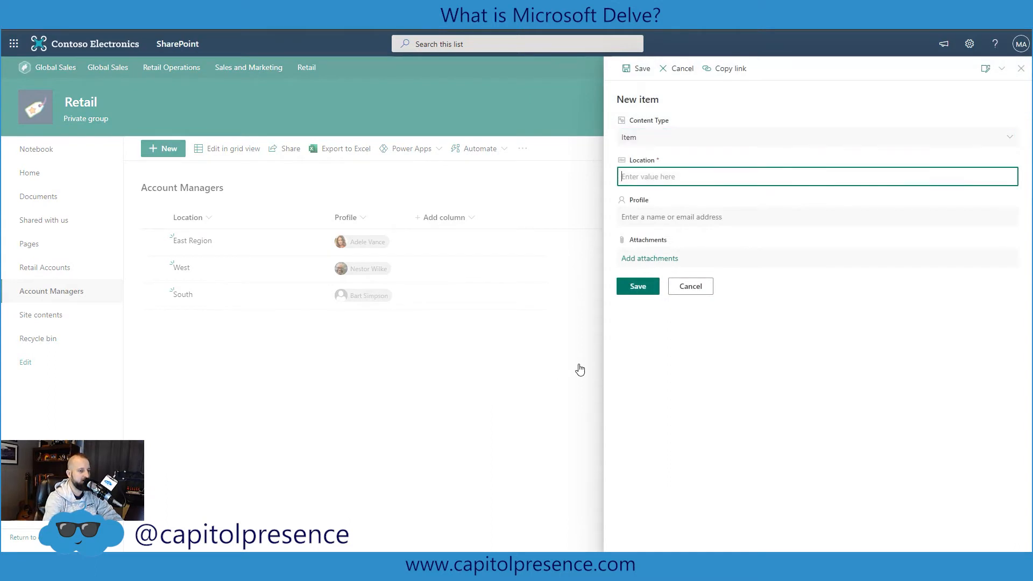
pyautogui.write('North')
pyautogui.press('Tab')
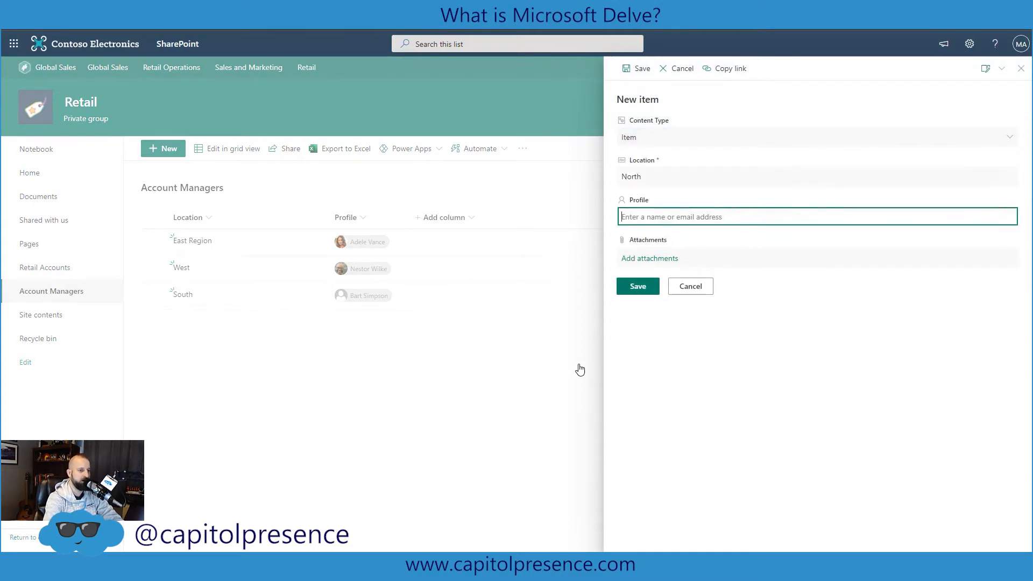
pyautogui.write('ash')
pyautogui.press('Tab')
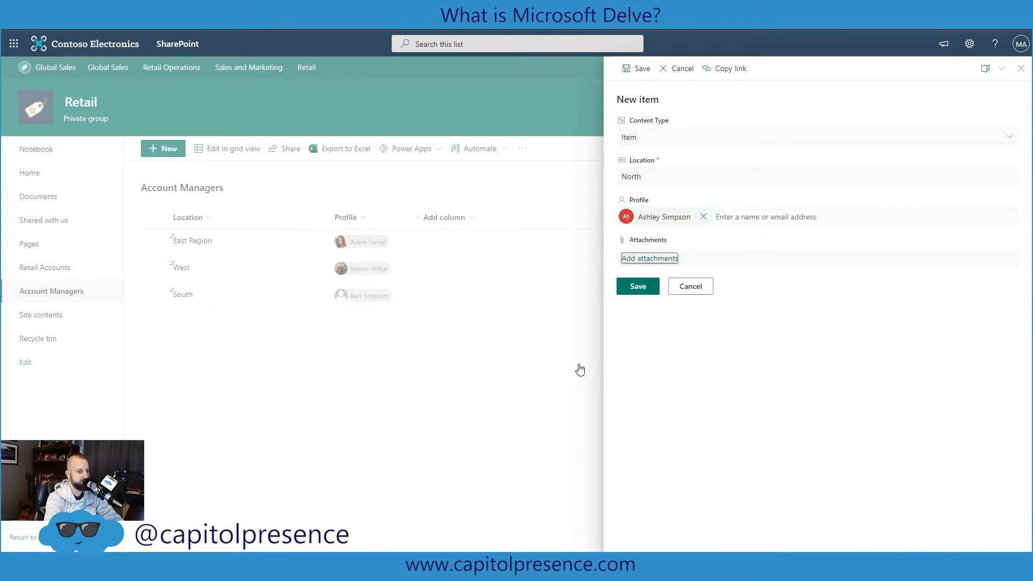
pyautogui.press('Tab')
pyautogui.press('Return')
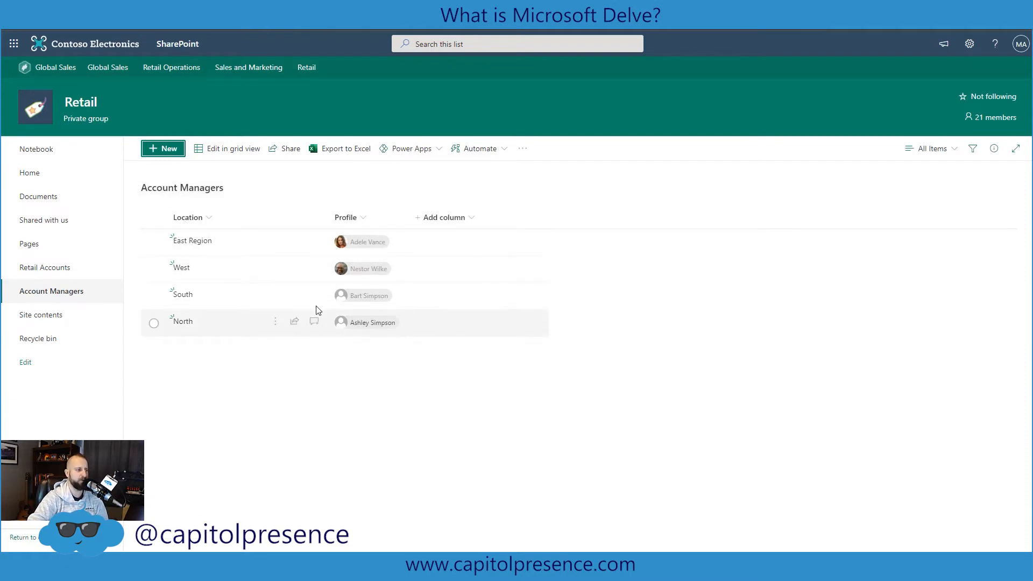
# Start a new column in the Retail Accounts list, name it Acct Manager and set its type to Lookup.
pyautogui.click(57, 280)
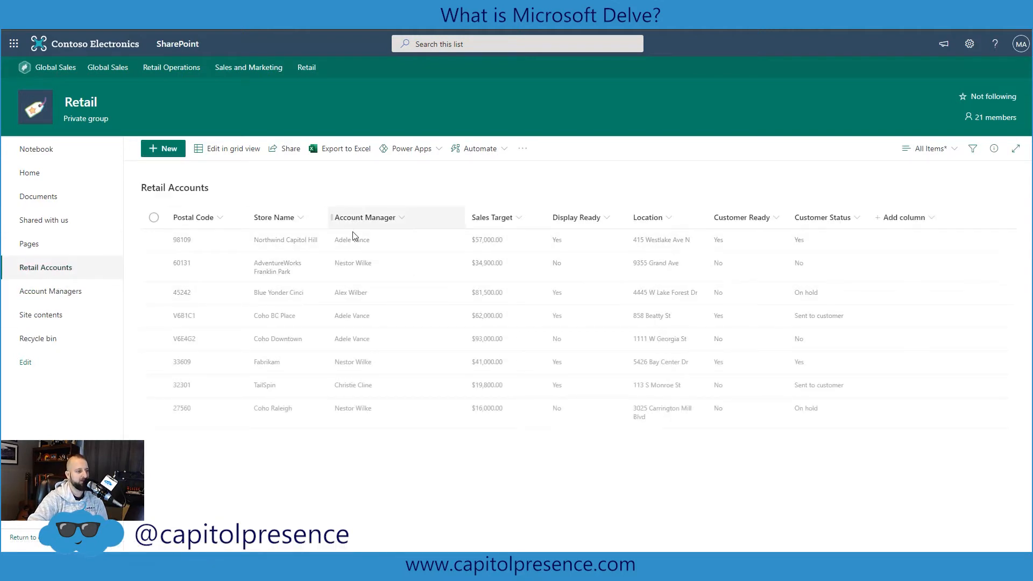
pyautogui.click(931, 221)
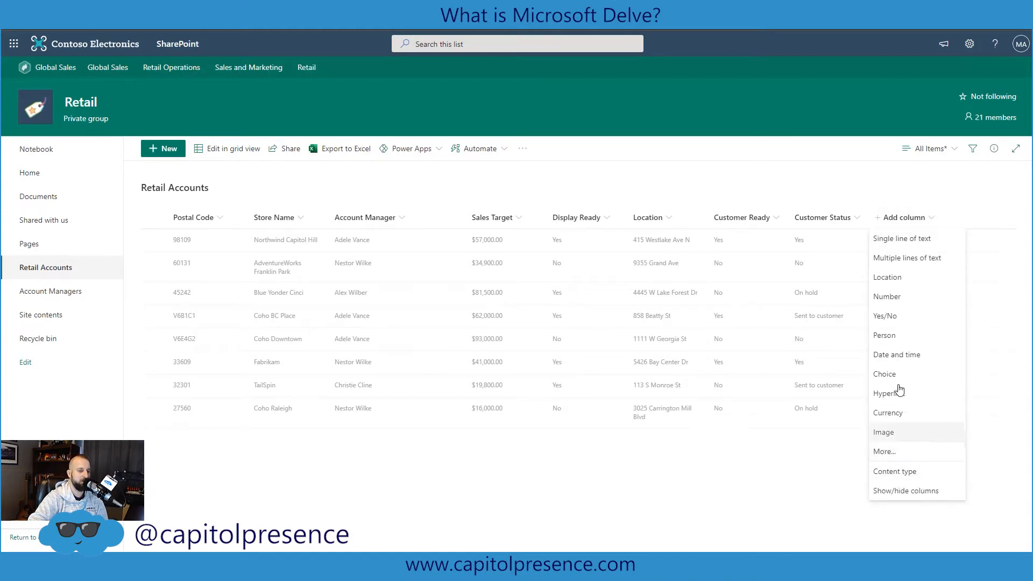
pyautogui.click(884, 453)
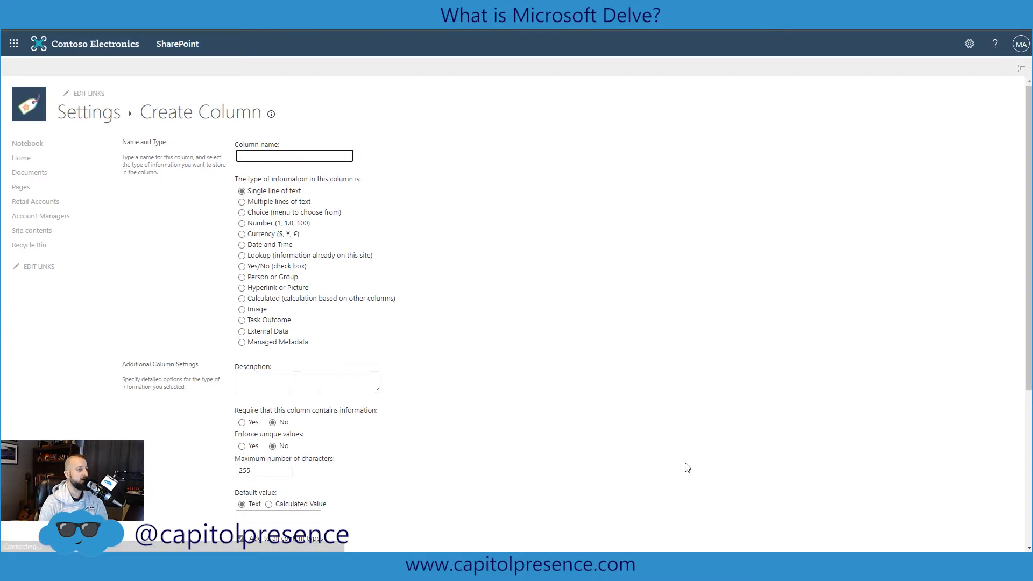
pyautogui.write('Acct Manager')
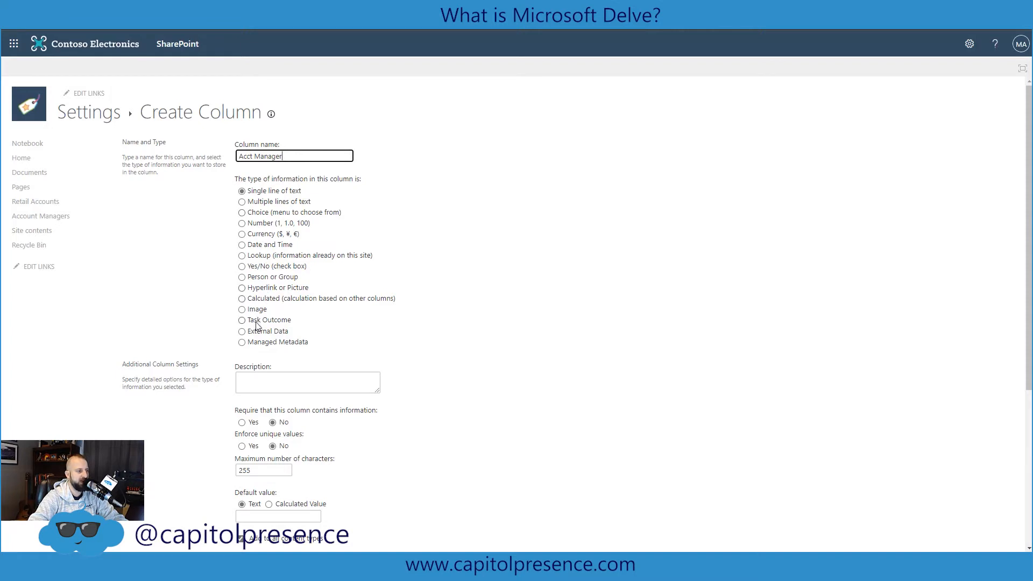
pyautogui.click(242, 256)
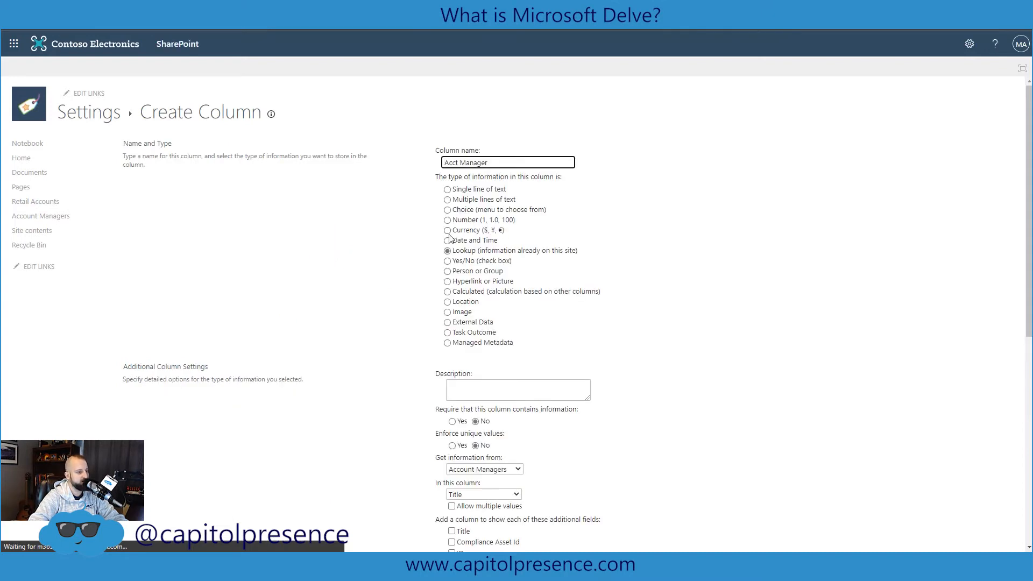
# Source the Acct Manager lookup from Title (linked to item) in Account Managers, save it, and place the column before Sales Target.
pyautogui.scroll(-4, 456, 239)
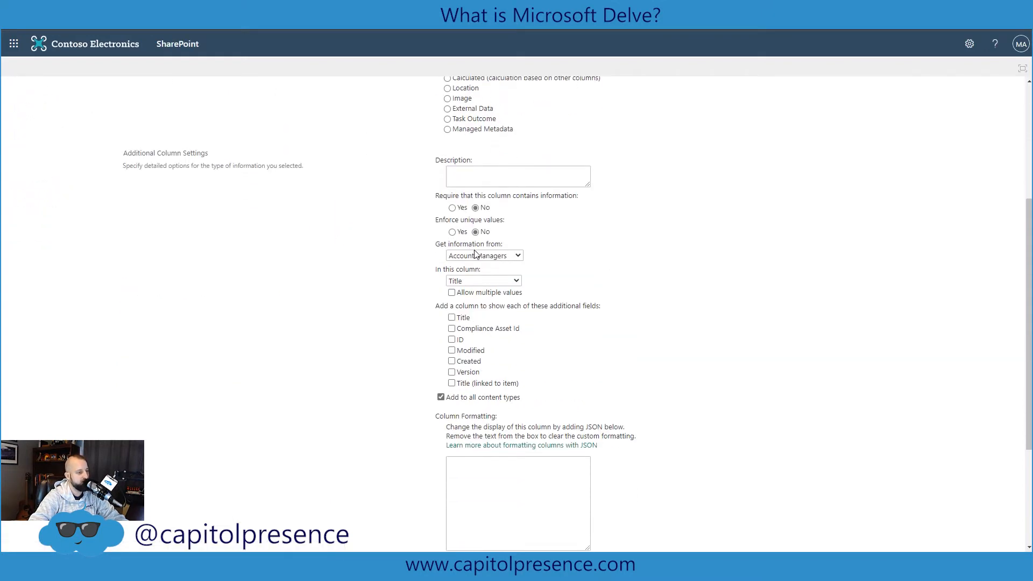
pyautogui.click(474, 281)
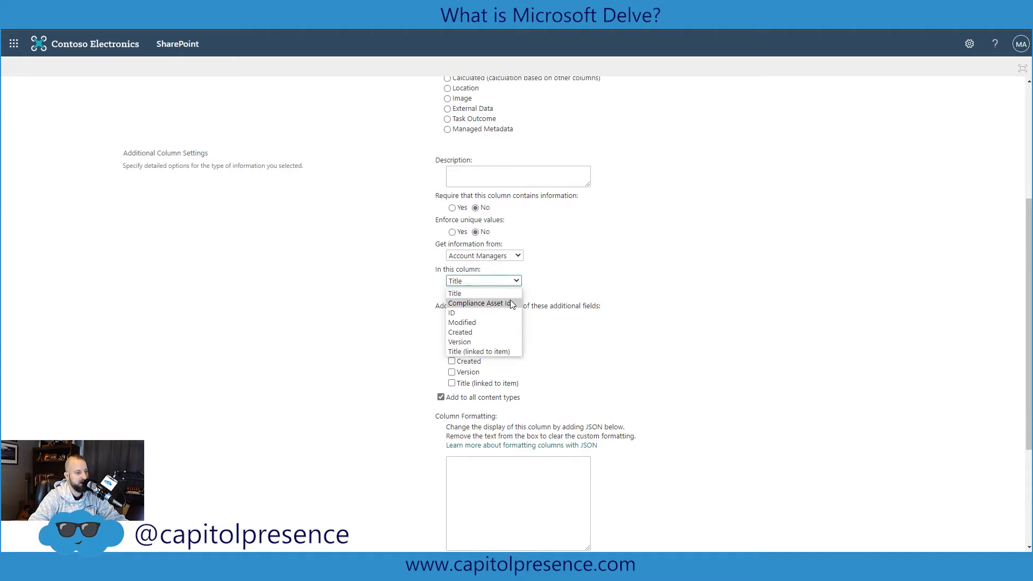
pyautogui.click(506, 351)
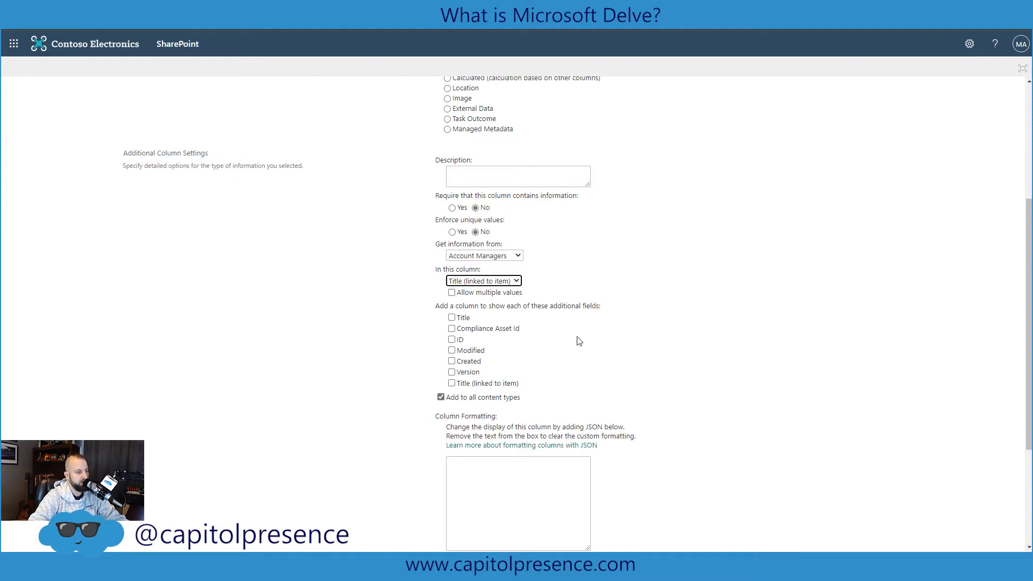
pyautogui.click(518, 256)
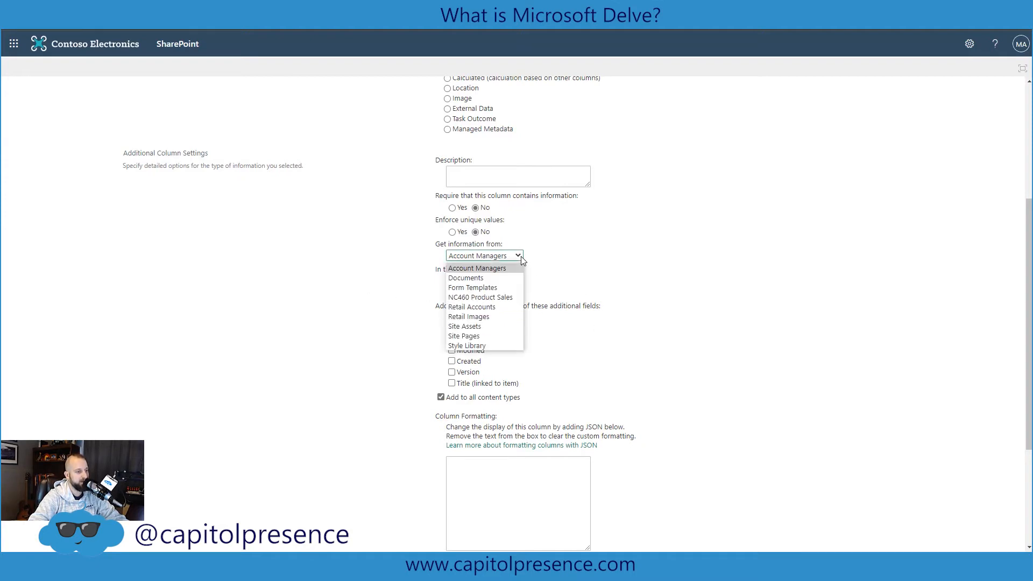
pyautogui.click(574, 335)
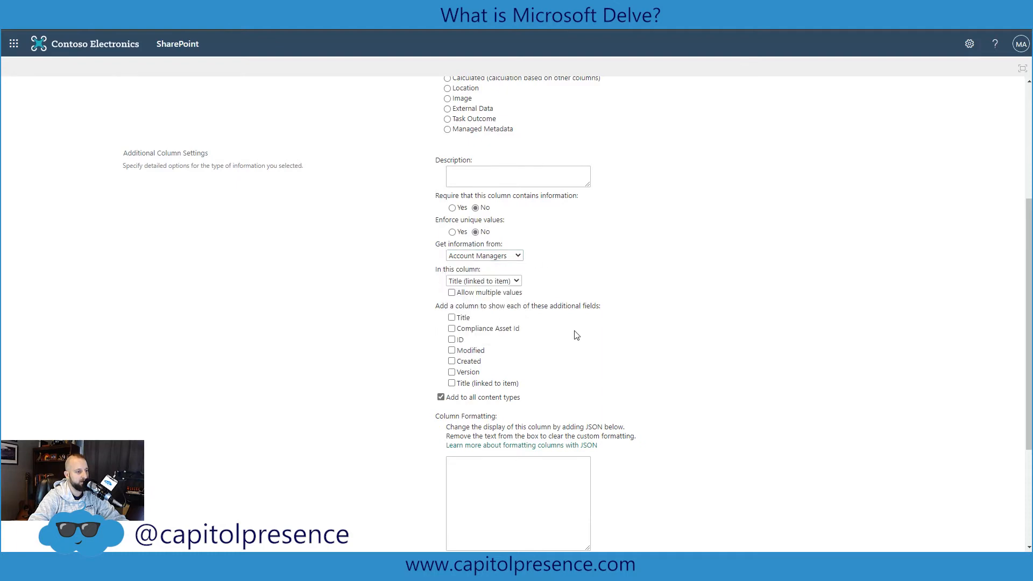
pyautogui.scroll(-4, 592, 344)
pyautogui.click(953, 501)
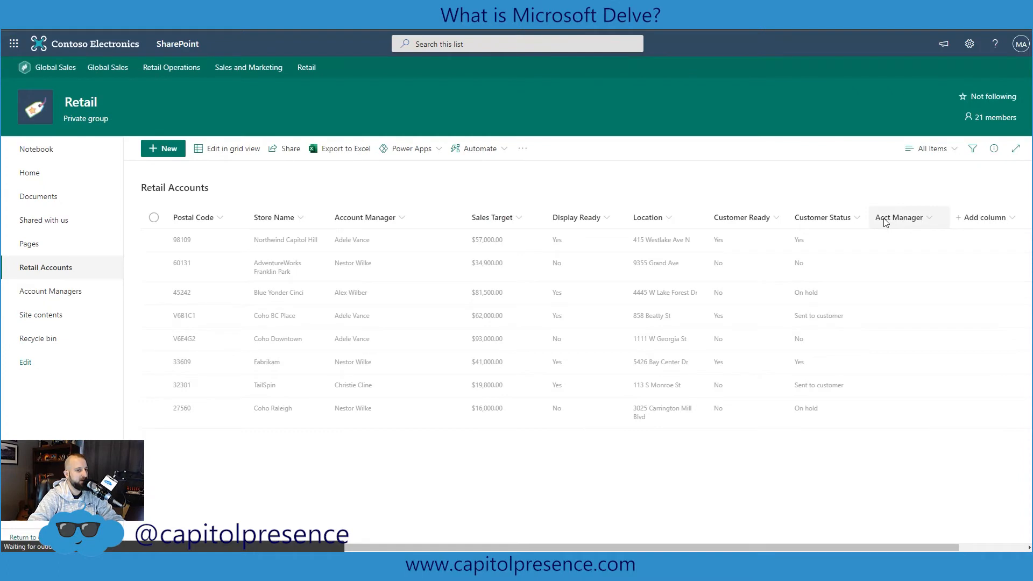
pyautogui.moveTo(883, 221); pyautogui.dragTo(471, 228)
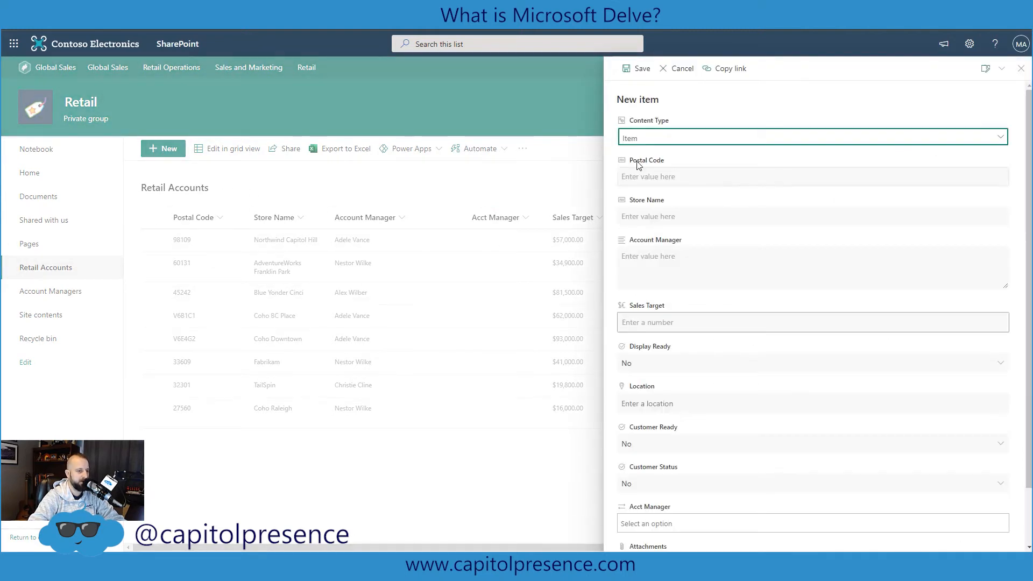
# In a new Retail Accounts item, enter postal code 22042, store name South Store Name, the account manager's full name and sales target 5.
pyautogui.click(646, 177)
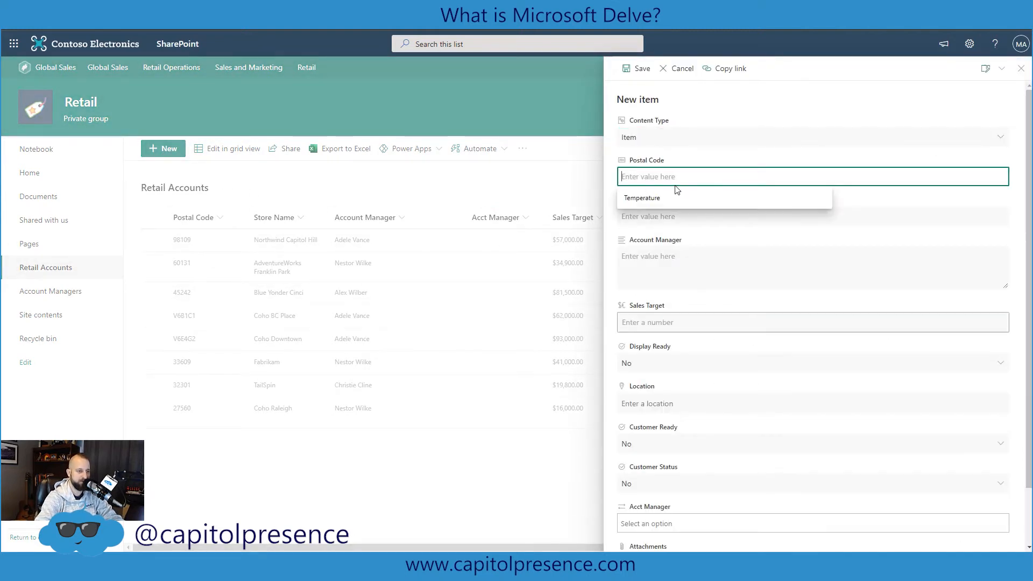
pyautogui.write('22042')
pyautogui.press('Tab')
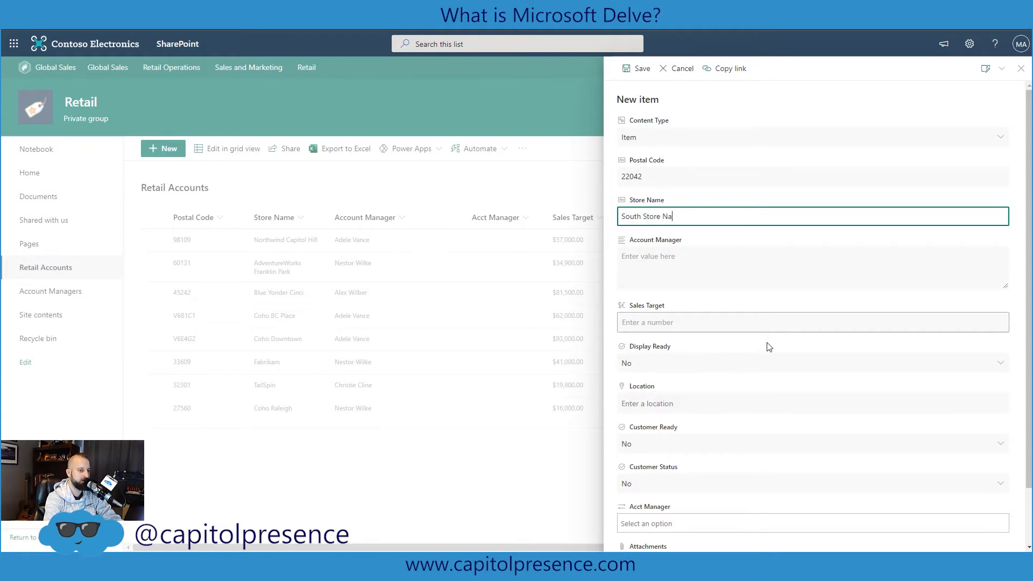
pyautogui.press('Tab')
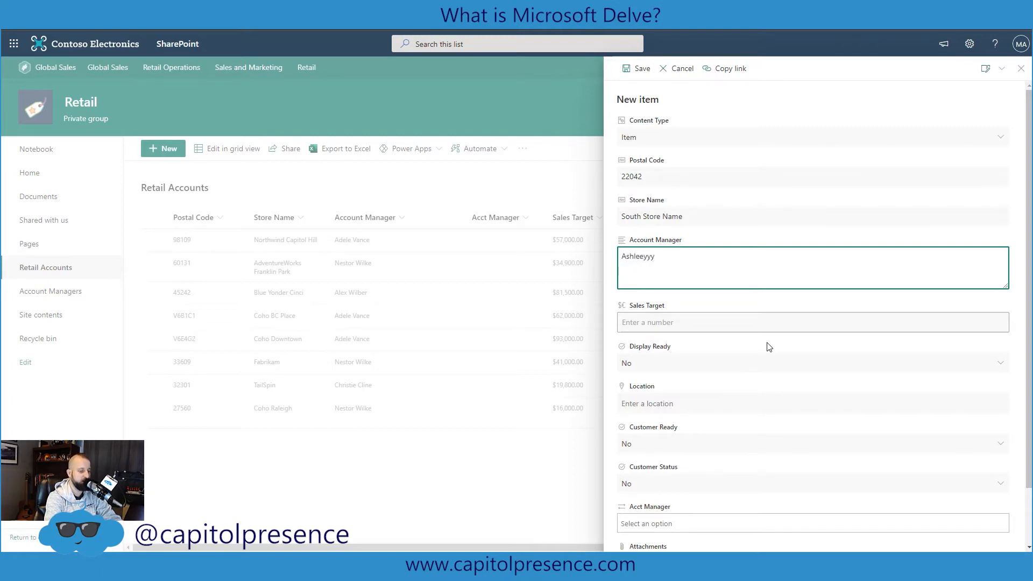
pyautogui.press('Tab')
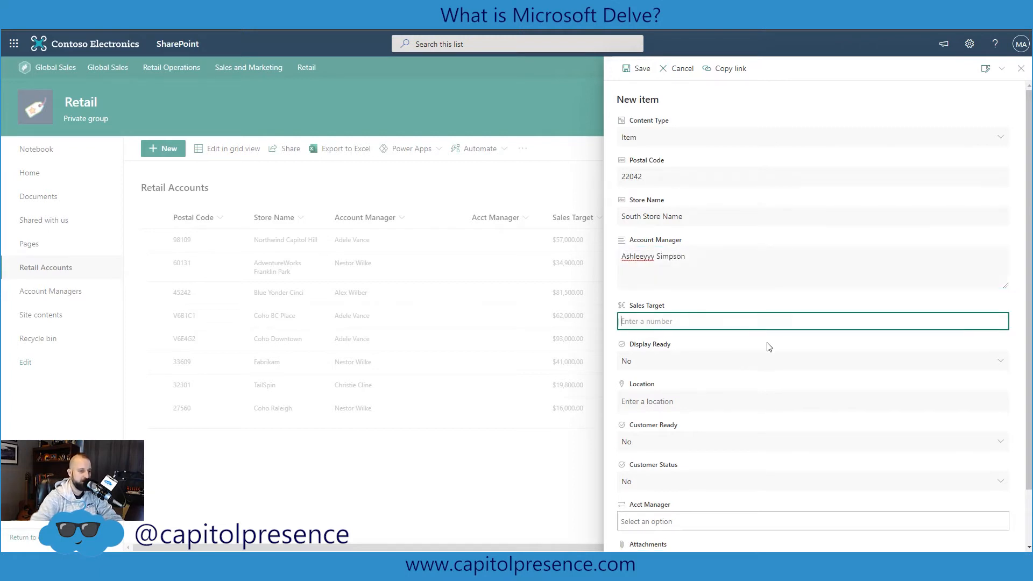
pyautogui.write('5')
pyautogui.press('Tab')
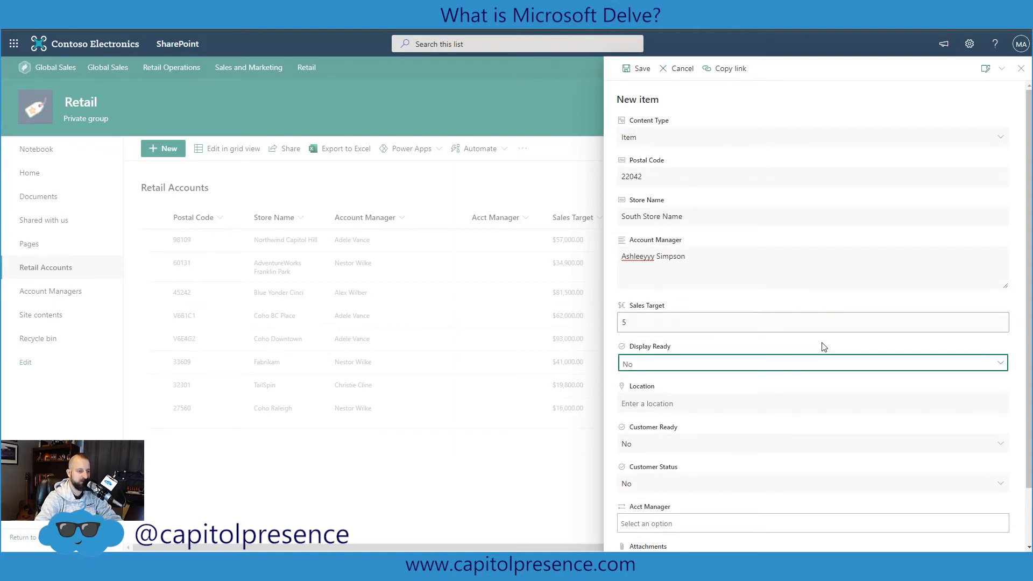
# Set the new item's Acct Manager lookup to South and save the item.
pyautogui.scroll(-1, 826, 347)
pyautogui.click(696, 338)
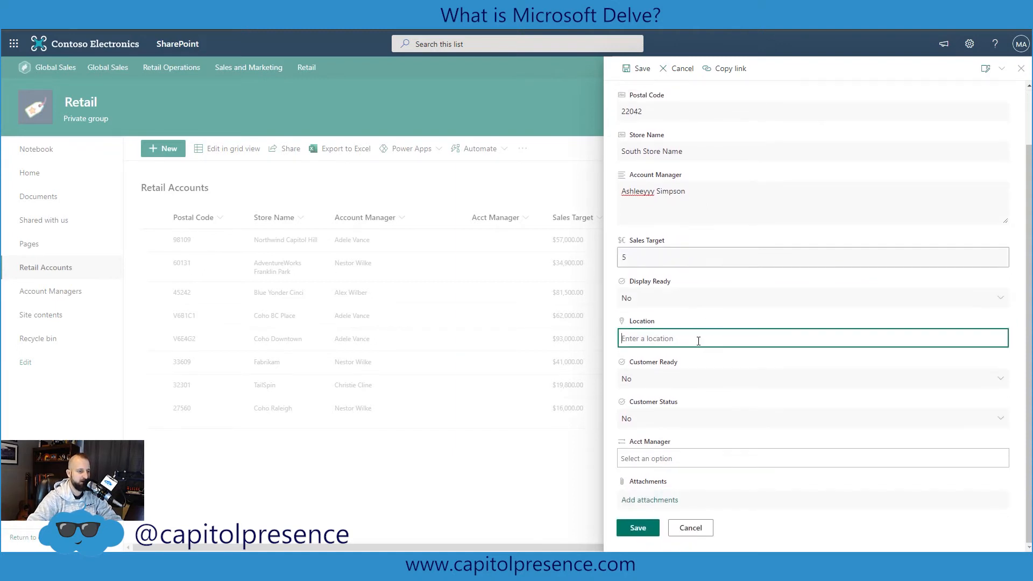
pyautogui.click(706, 455)
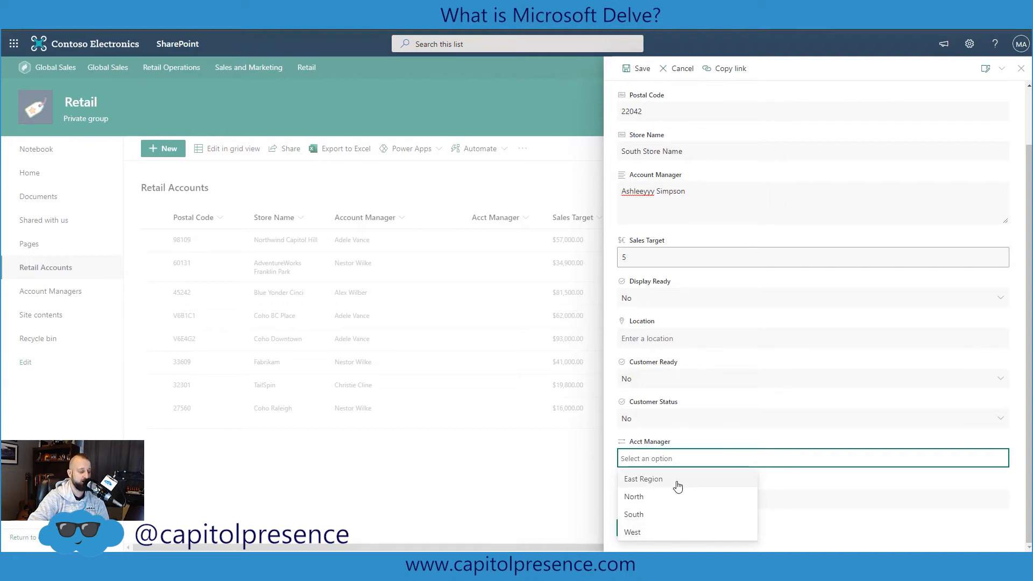
pyautogui.click(678, 520)
pyautogui.click(638, 528)
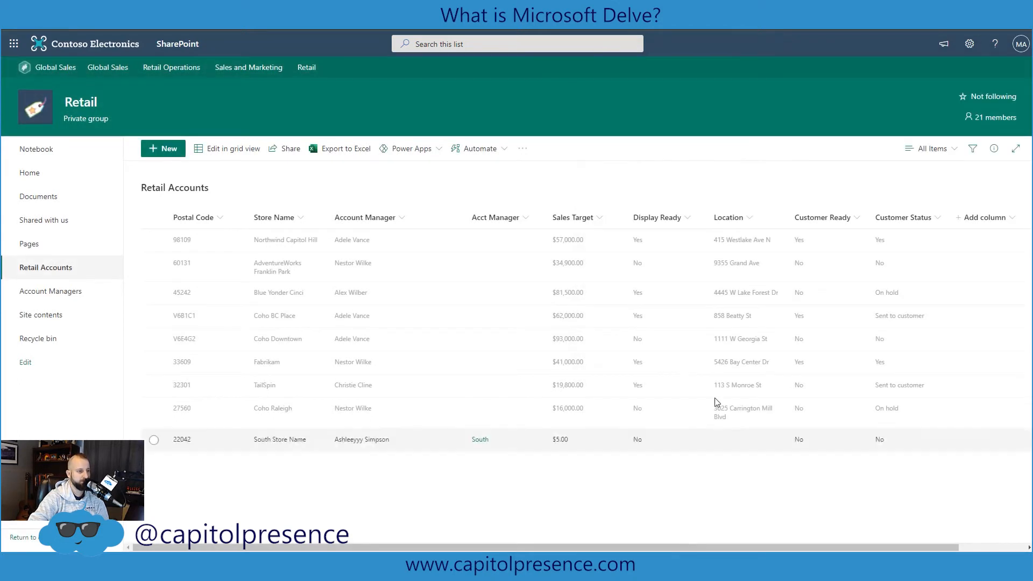
# Check the profile of the South item linked from the new store row, and open the Account Managers list.
pyautogui.click(478, 442)
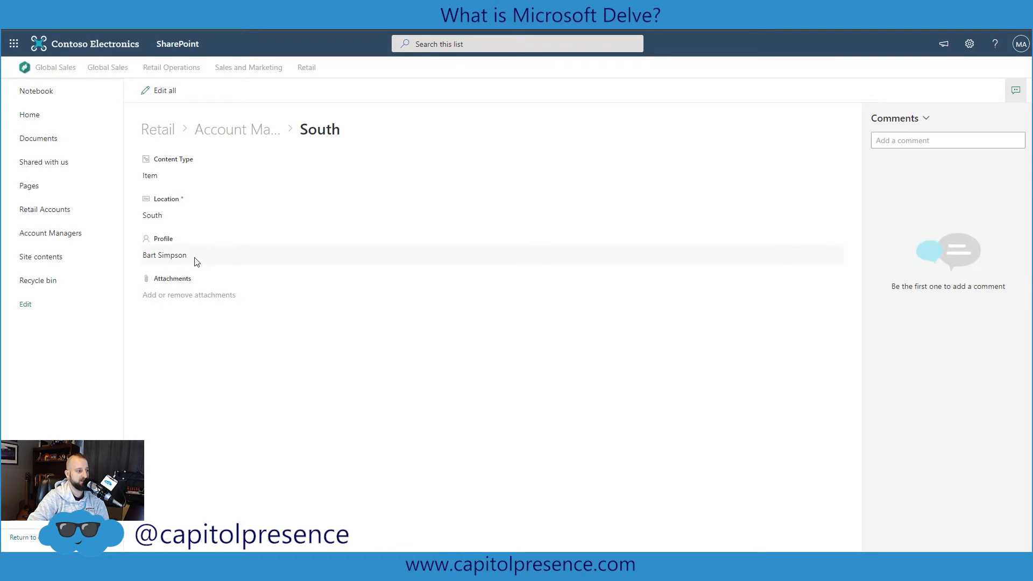
pyautogui.hotkey('ctrl', 'w')
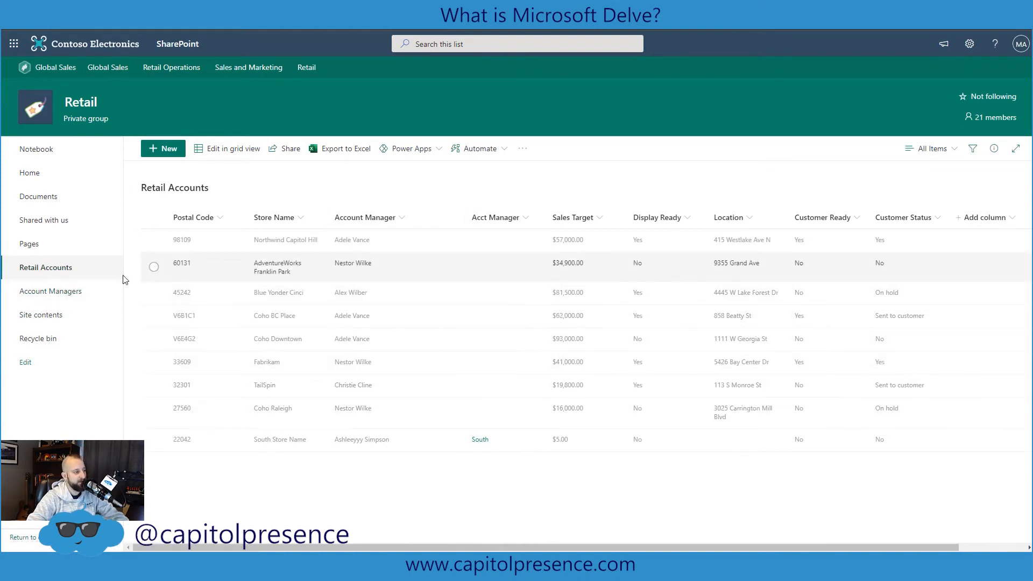
pyautogui.click(58, 292)
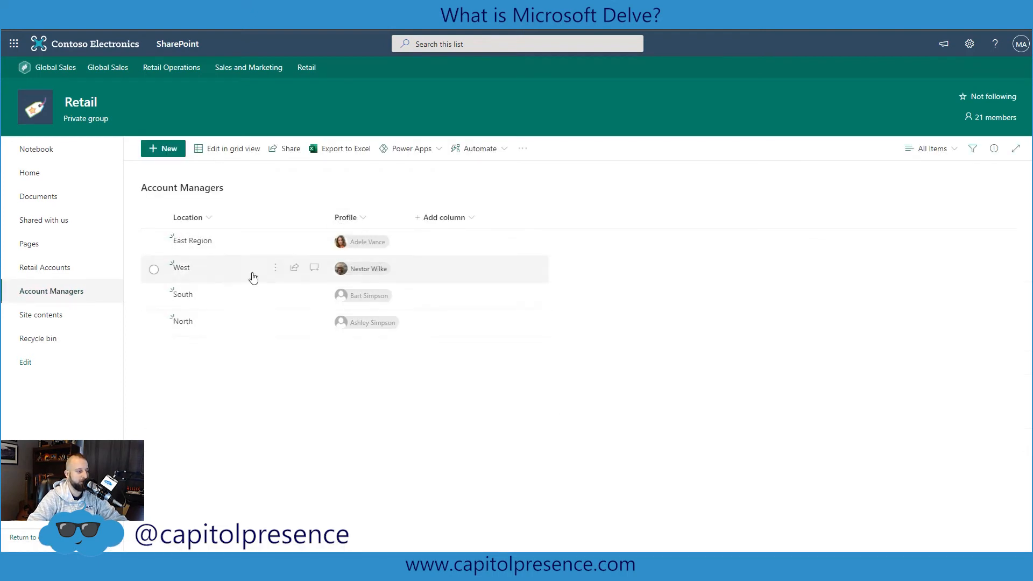
pyautogui.click(483, 218)
pyautogui.click(461, 238)
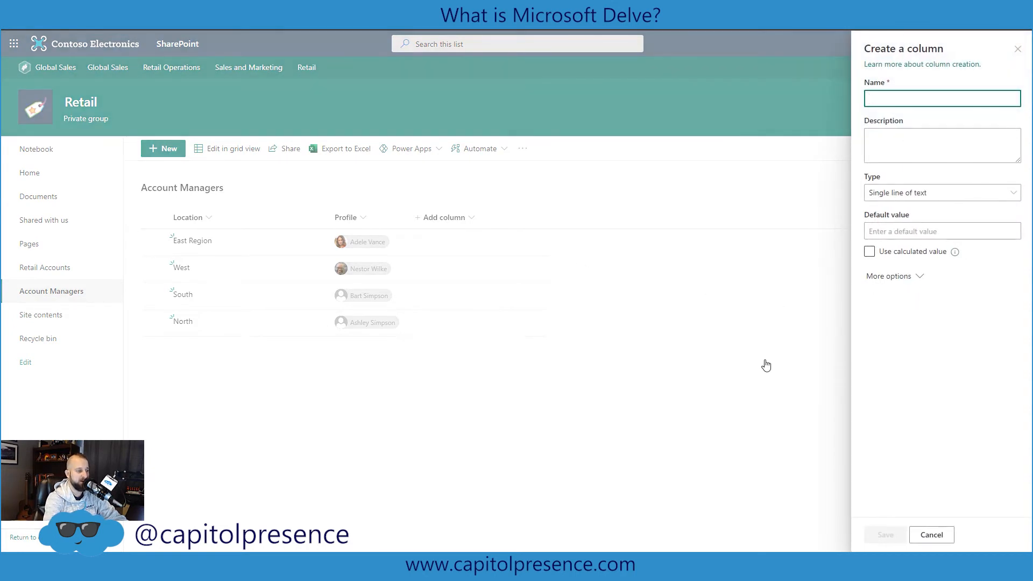
pyautogui.write('Adele')
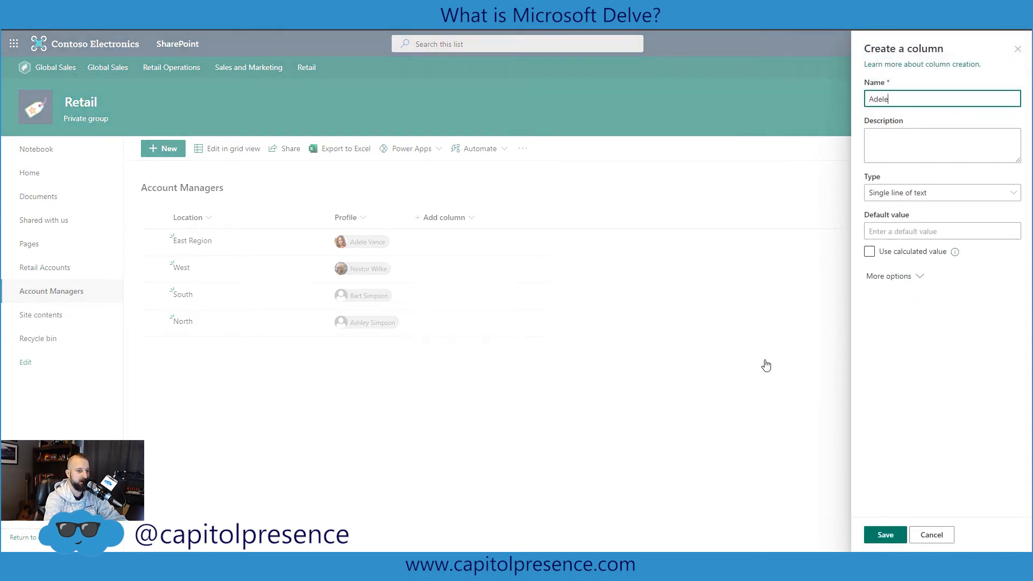
pyautogui.write(' Vance')
pyautogui.press('Tab')
pyautogui.press('Tab')
pyautogui.press('Tab')
pyautogui.press('Tab')
pyautogui.press('Tab')
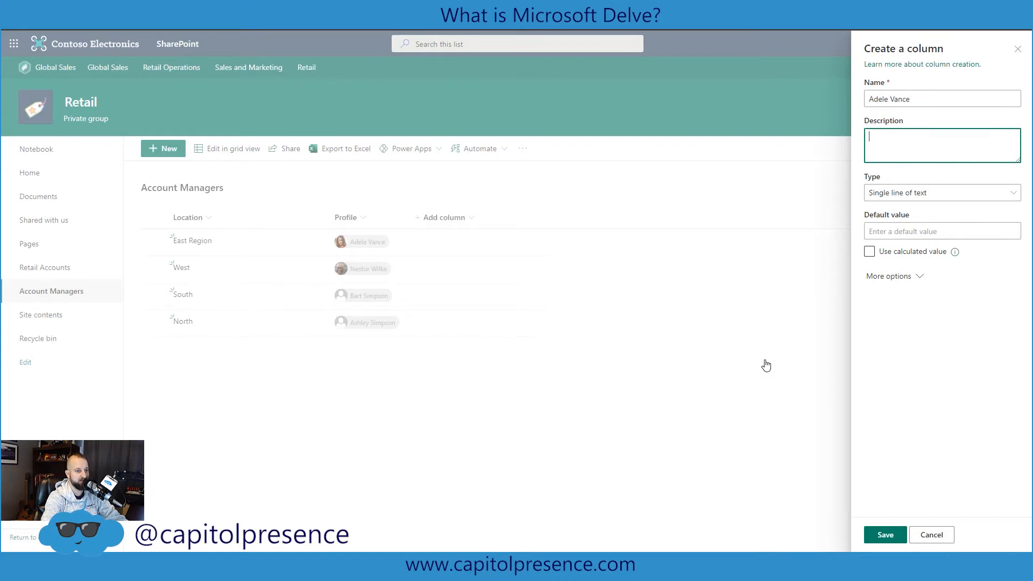
pyautogui.press('Tab')
pyautogui.press('Tab')
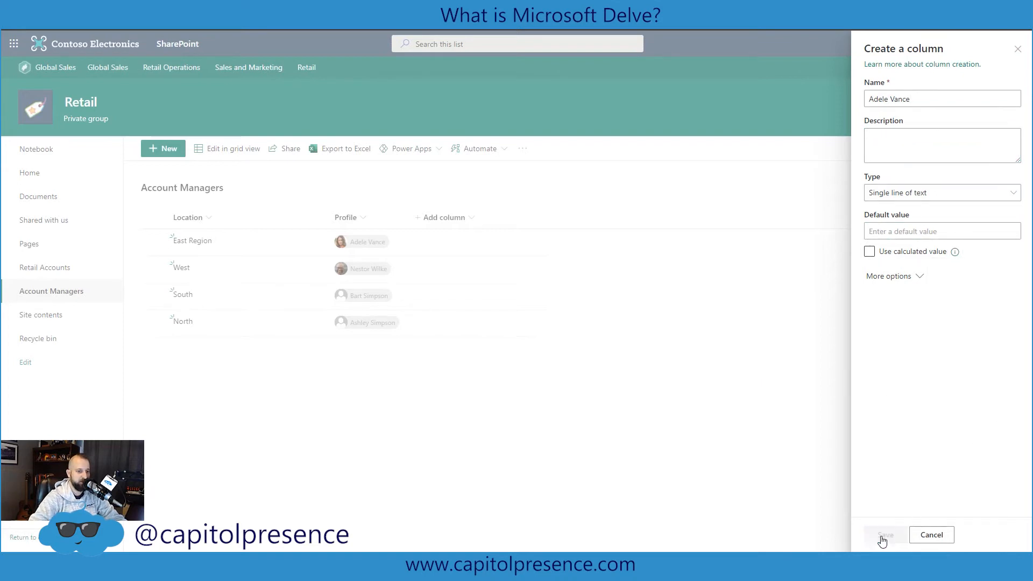
pyautogui.press('Return')
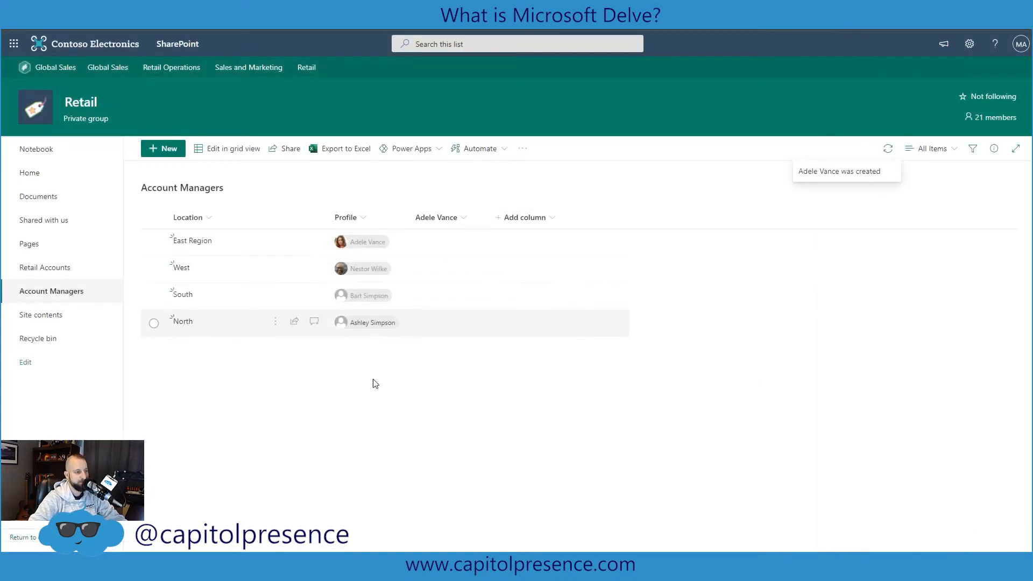
pyautogui.click(469, 218)
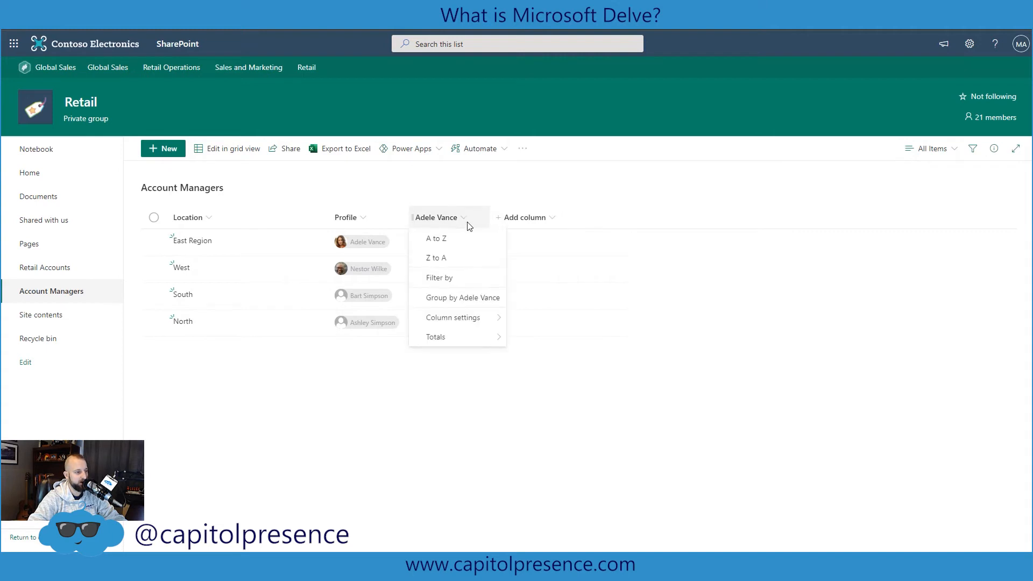
pyautogui.moveTo(452, 319)
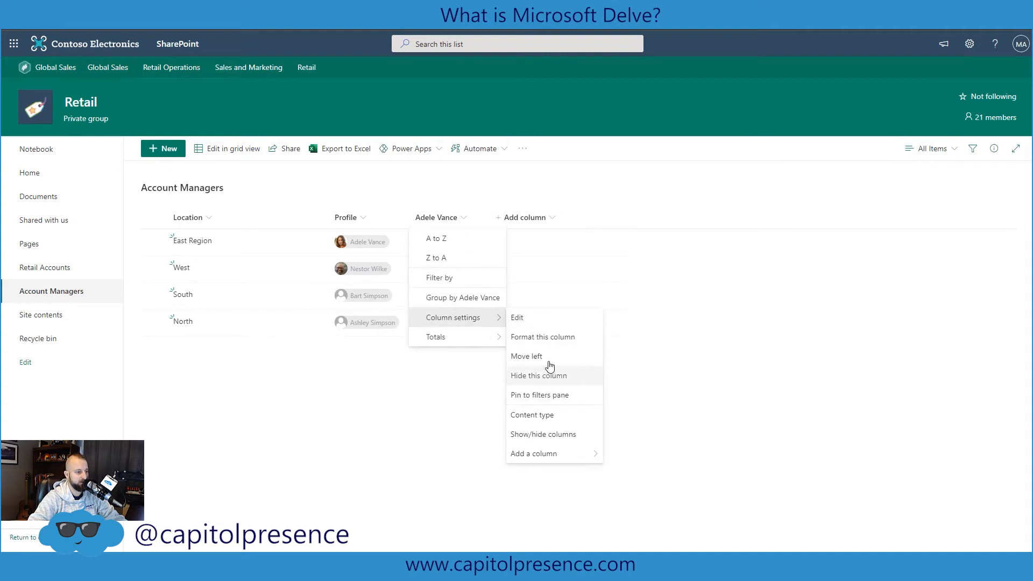
# Add a single line of text column named Account Manager Name to the Account Managers list.
pyautogui.click(468, 221)
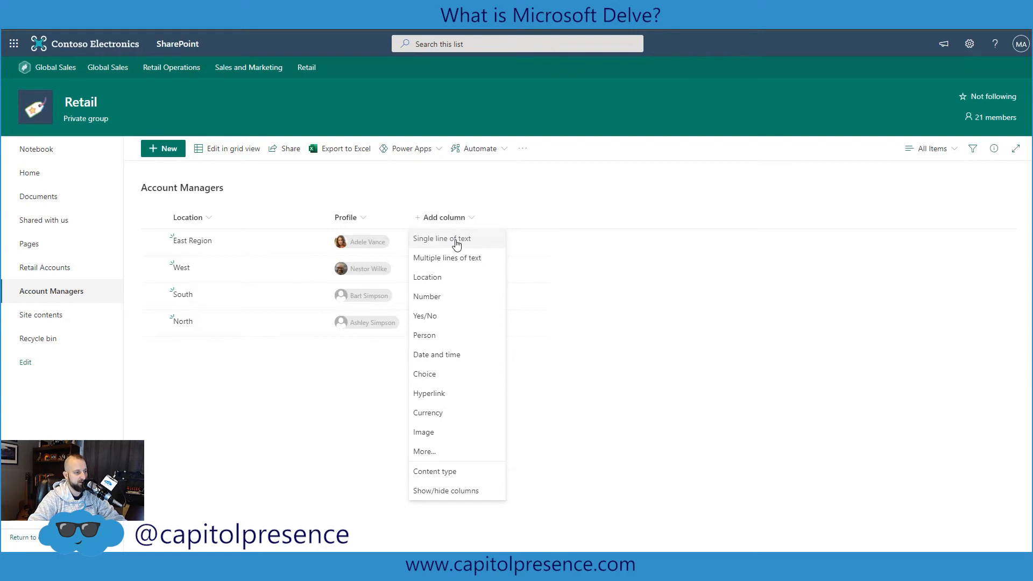
pyautogui.click(456, 240)
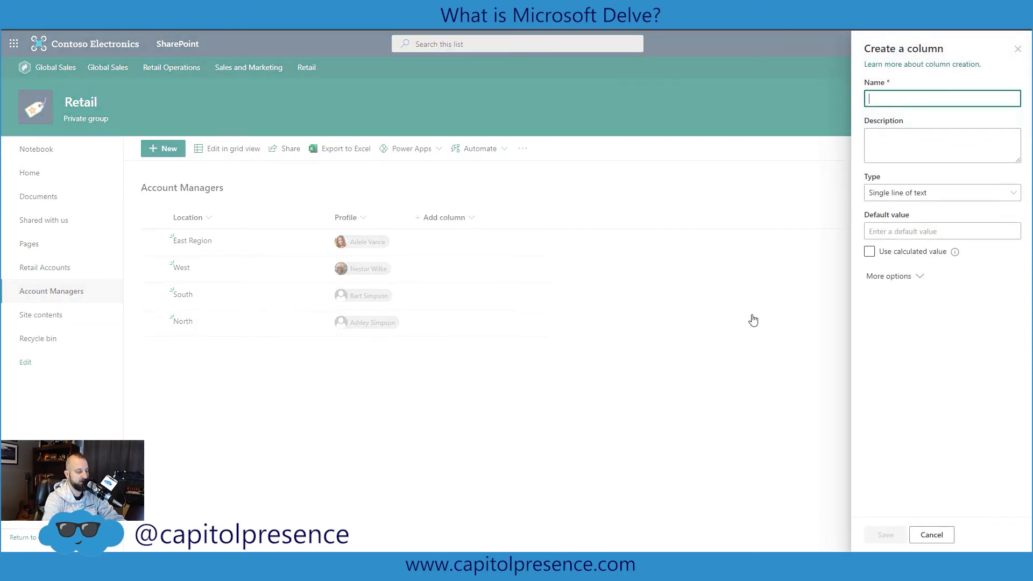
pyautogui.write('Account')
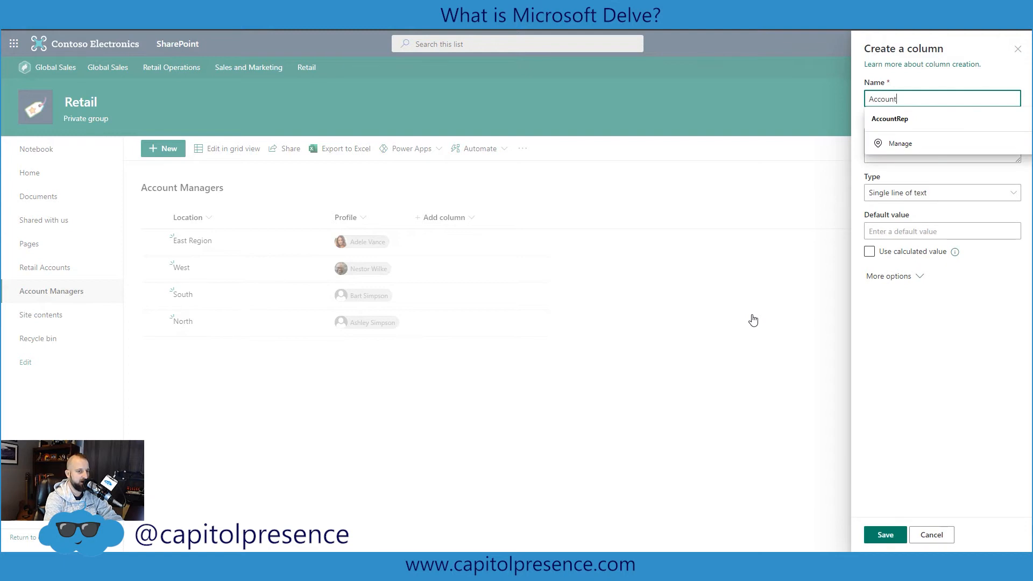
pyautogui.write(' M')
pyautogui.press('Tab')
pyautogui.press('Tab')
pyautogui.press('Tab')
pyautogui.press('Tab')
pyautogui.press('Tab')
pyautogui.press('Tab')
pyautogui.press('Tab')
pyautogui.press('Return')
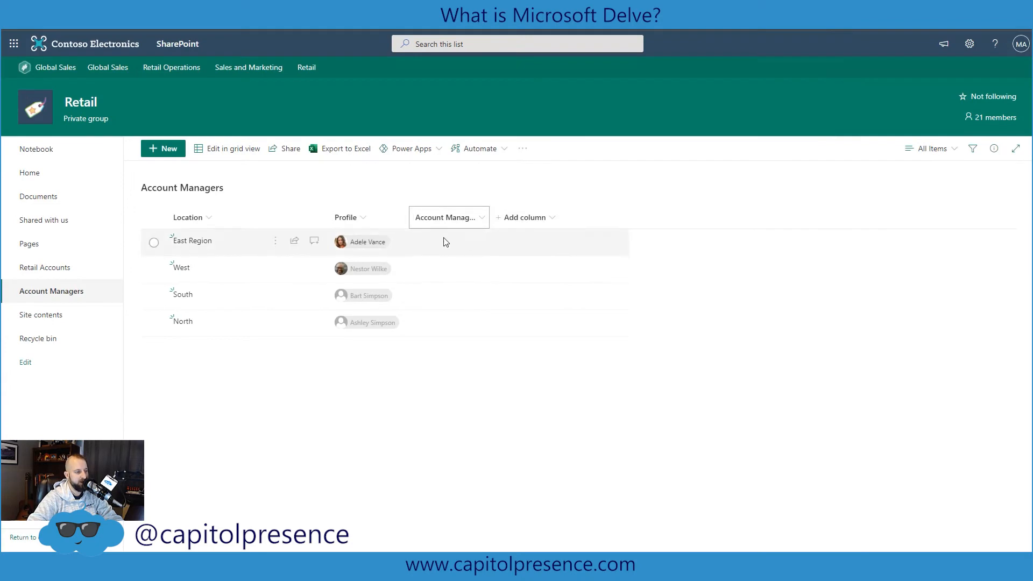
# In grid view, fill Account Manager Name for the East Region and West rows with each row's profile name.
pyautogui.click(230, 151)
pyautogui.click(379, 242)
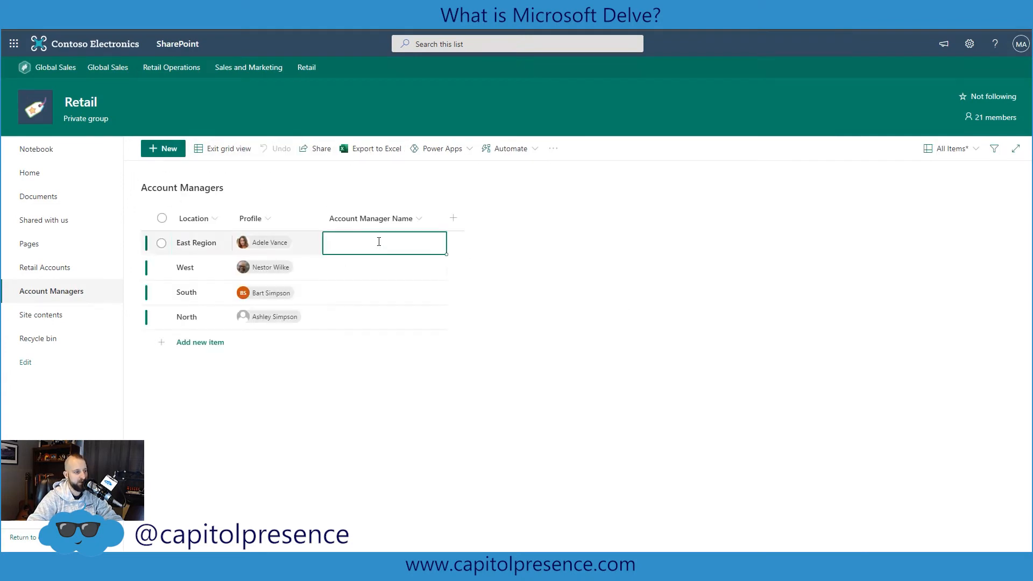
pyautogui.write('Ad')
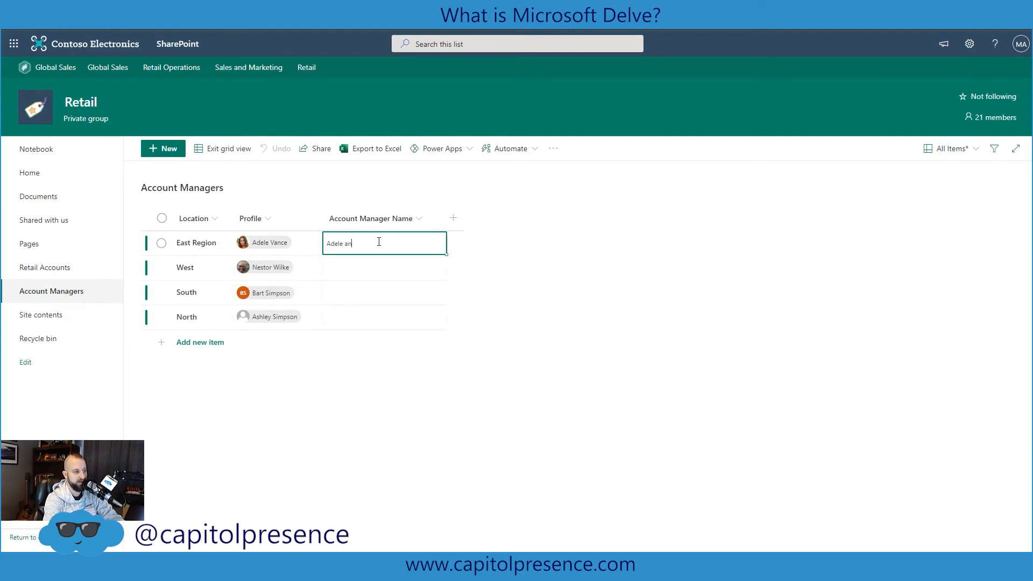
pyautogui.write('ele Vance')
pyautogui.press('Return')
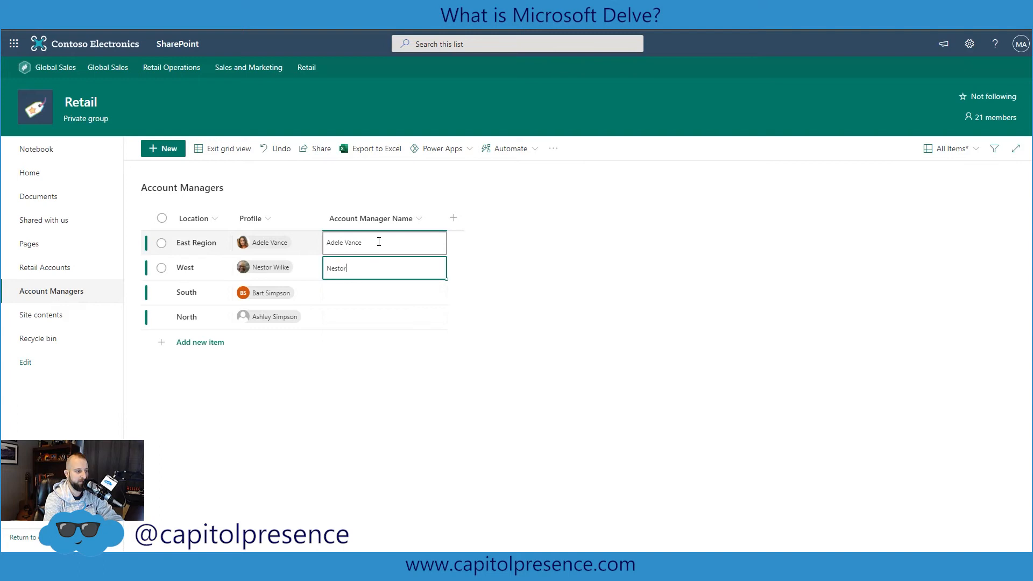
pyautogui.write('Nestor Wilke')
pyautogui.press('Tab')
pyautogui.press('Tab')
pyautogui.press('Tab')
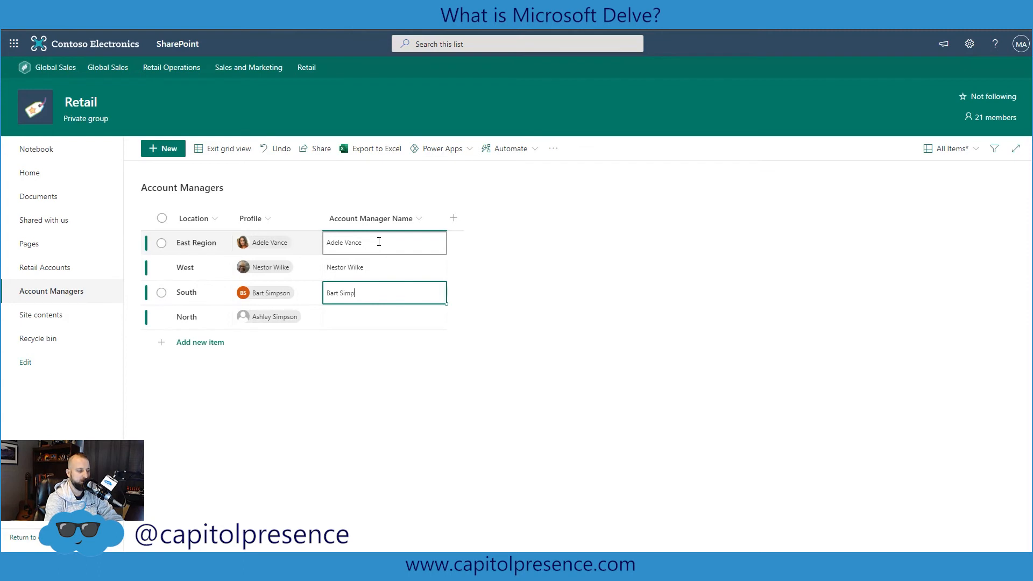
# Fill Account Manager Name for the South and North rows with each row's profile name.
pyautogui.write('Bart Simpson')
pyautogui.press('Tab')
pyautogui.press('Tab')
pyautogui.press('Tab')
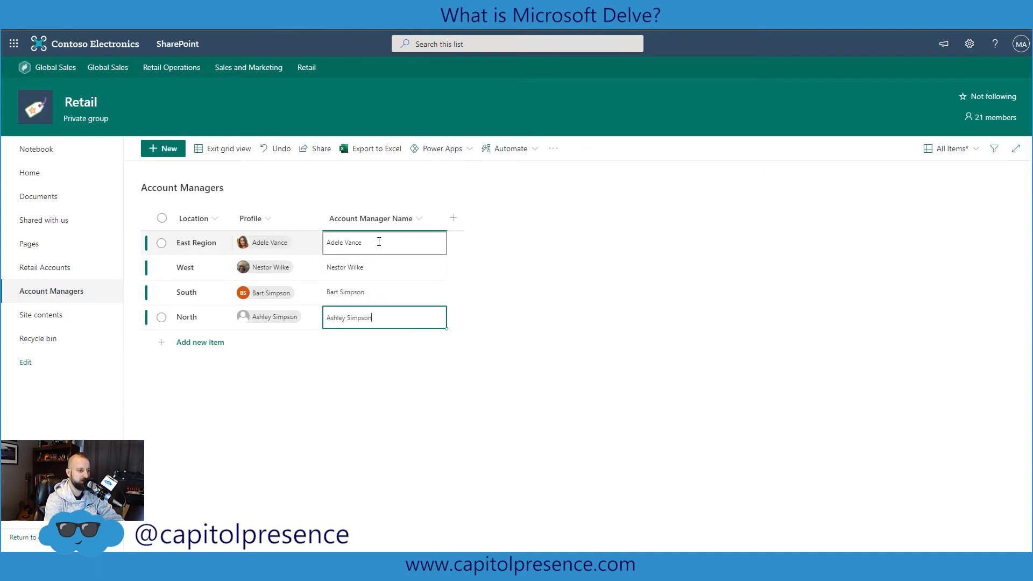
pyautogui.click(636, 459)
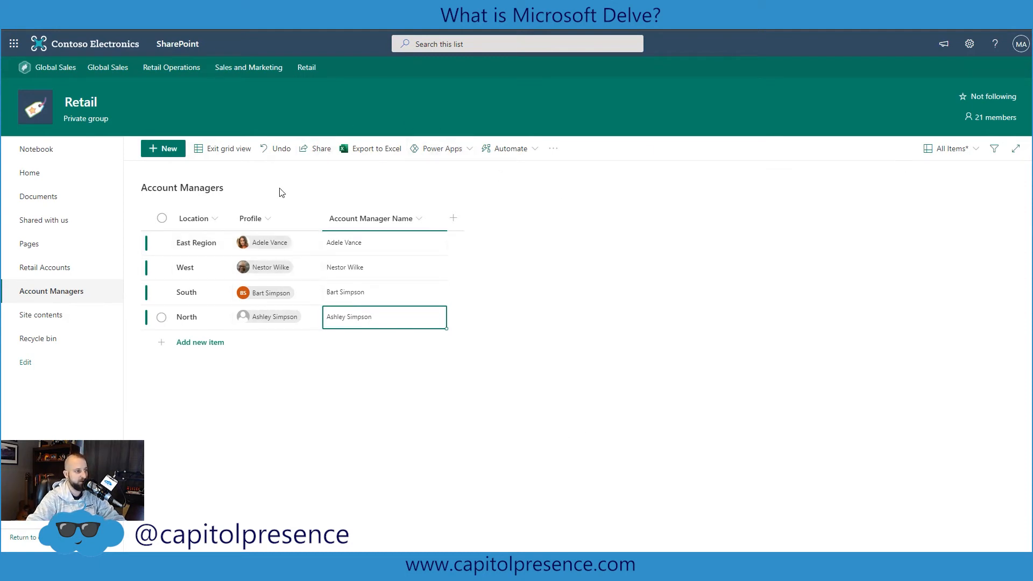
# Leave grid view in the Account Managers list and open the list settings of Retail Accounts.
pyautogui.click(228, 149)
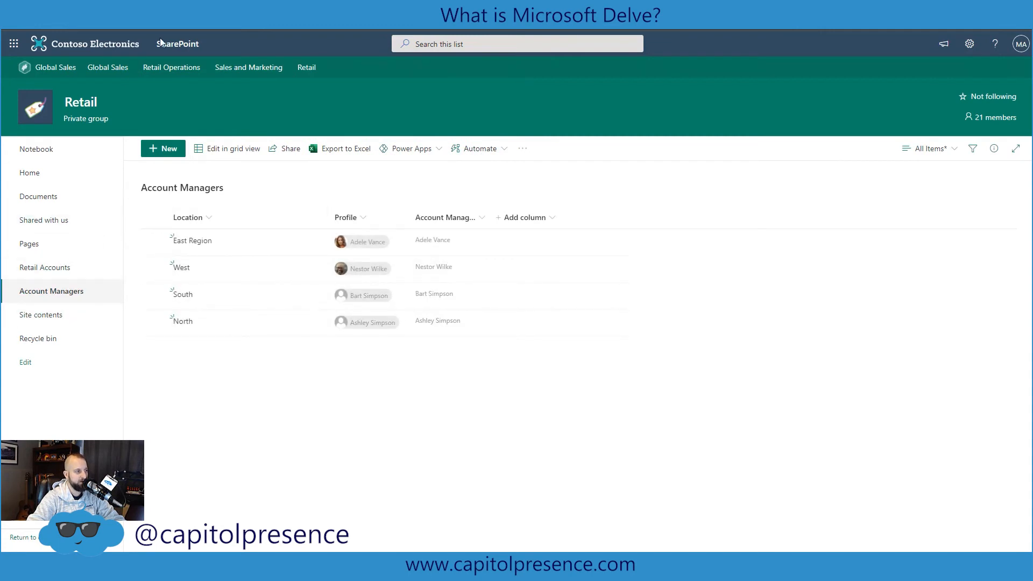
pyautogui.click(47, 267)
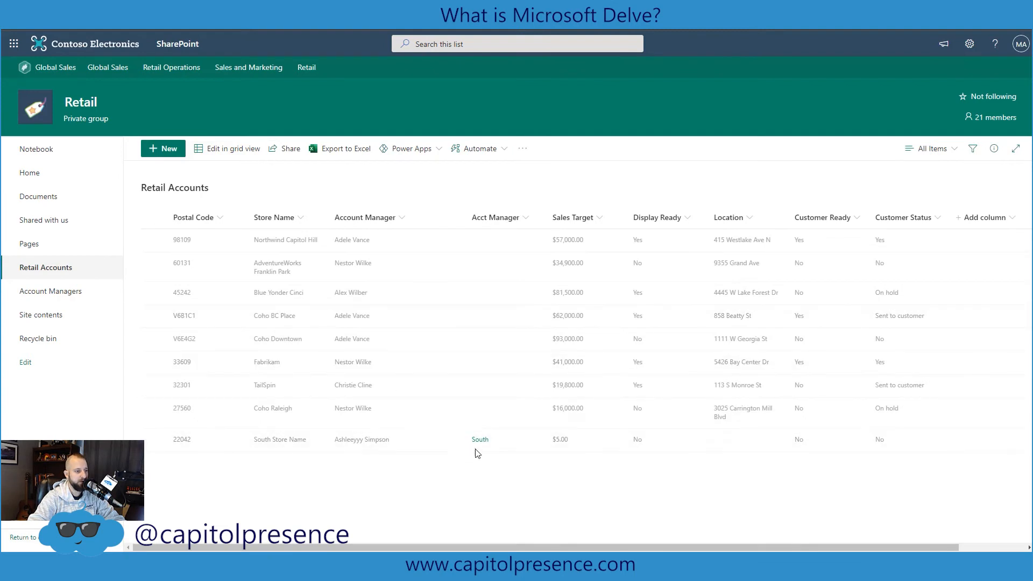
pyautogui.click(970, 44)
pyautogui.click(890, 156)
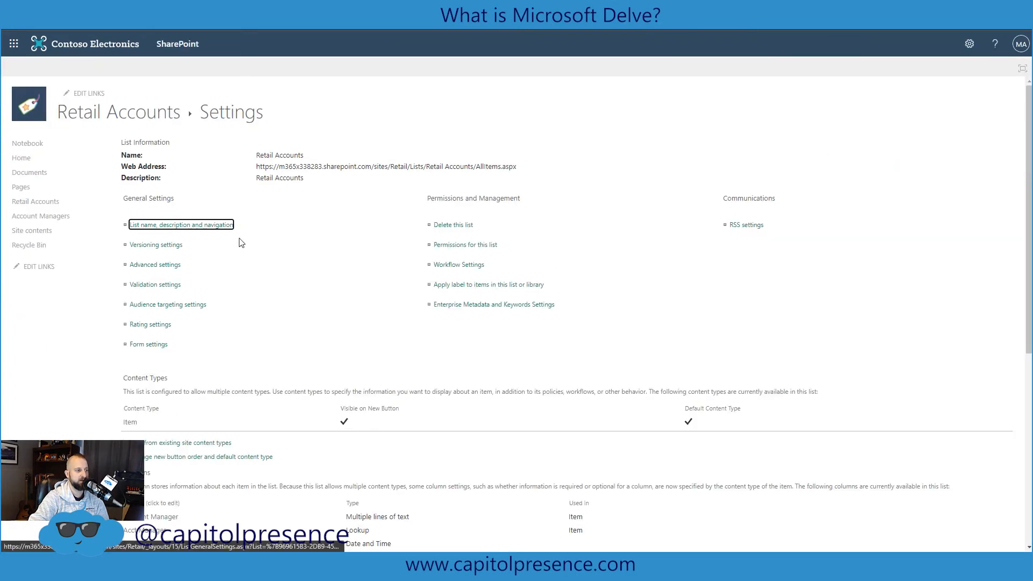
# Edit the Acct Manager lookup column to show Account Manager Name as an additional field, and save it.
pyautogui.scroll(-5, 226, 332)
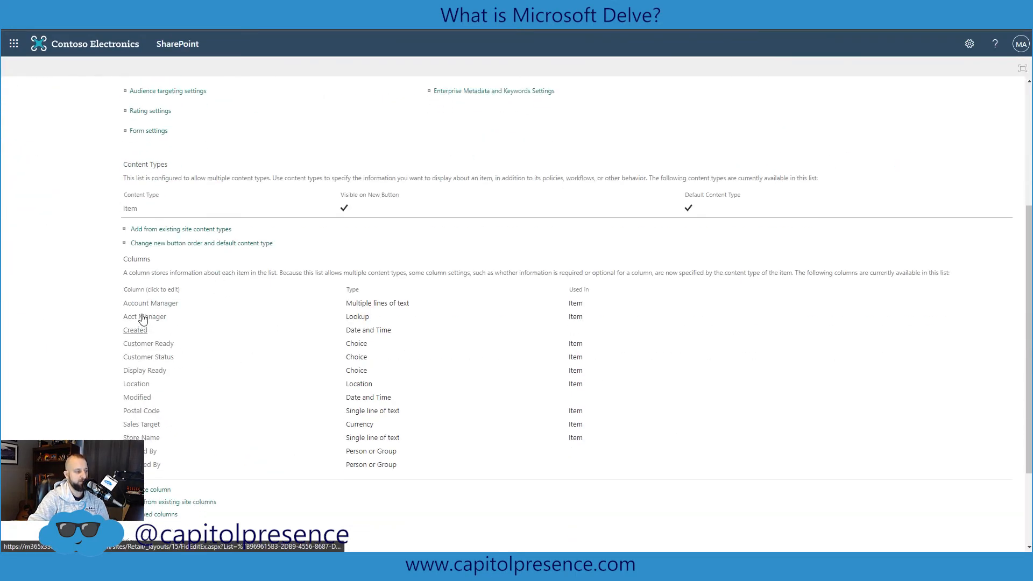
pyautogui.click(143, 318)
pyautogui.scroll(-3, 469, 271)
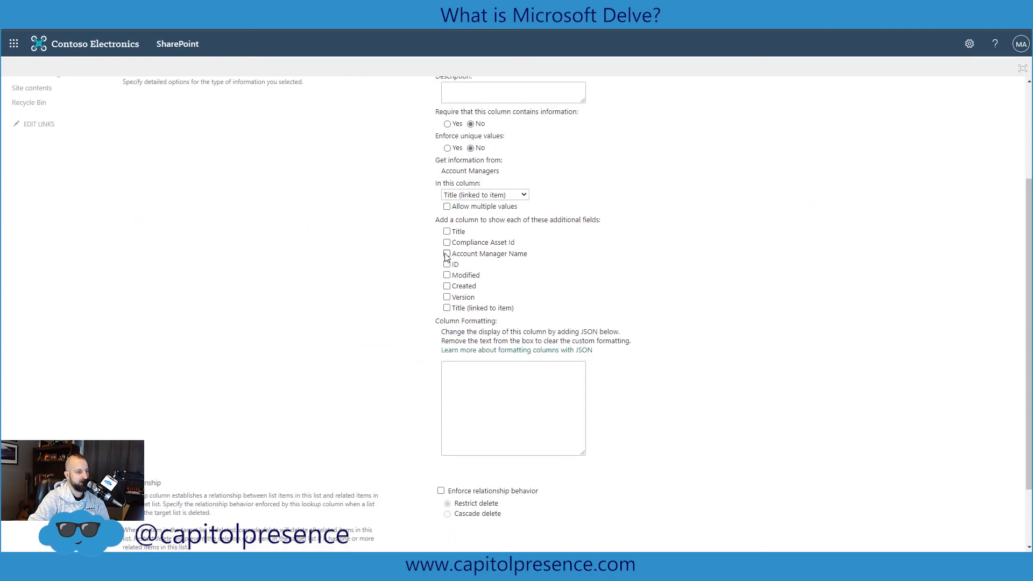
pyautogui.scroll(-2, 774, 412)
pyautogui.click(953, 502)
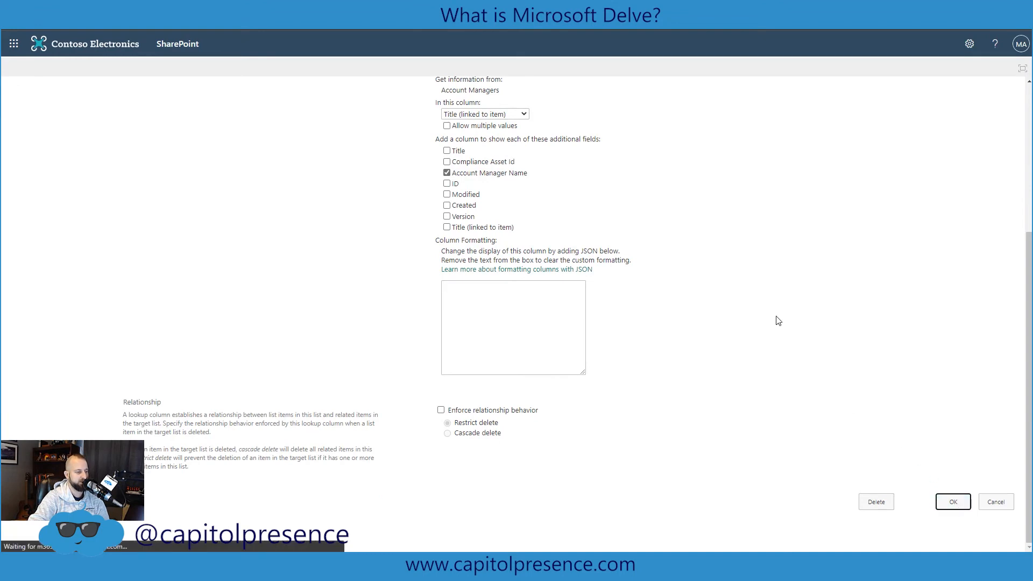
# Return to the Retail Accounts list and move the Acct Manager:Account Manager Name column directly after Acct Manager.
pyautogui.click(119, 112)
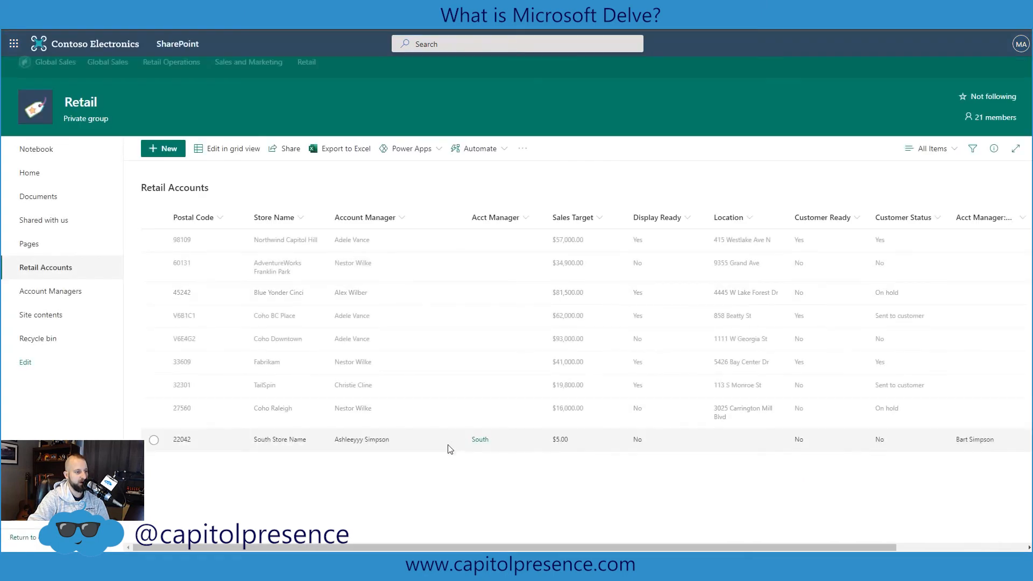
pyautogui.moveTo(968, 218); pyautogui.dragTo(544, 221)
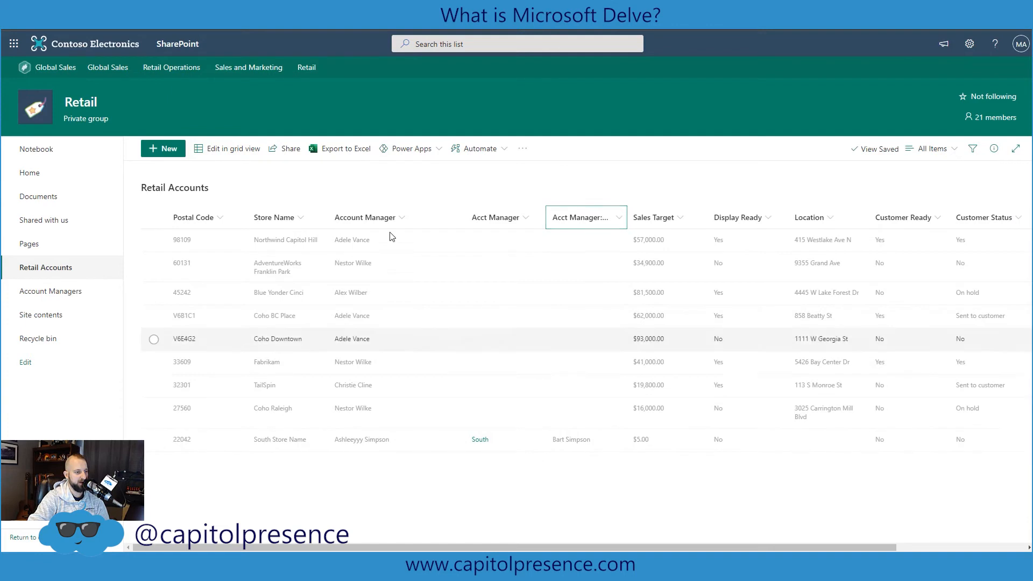
pyautogui.click(399, 219)
pyautogui.click(434, 190)
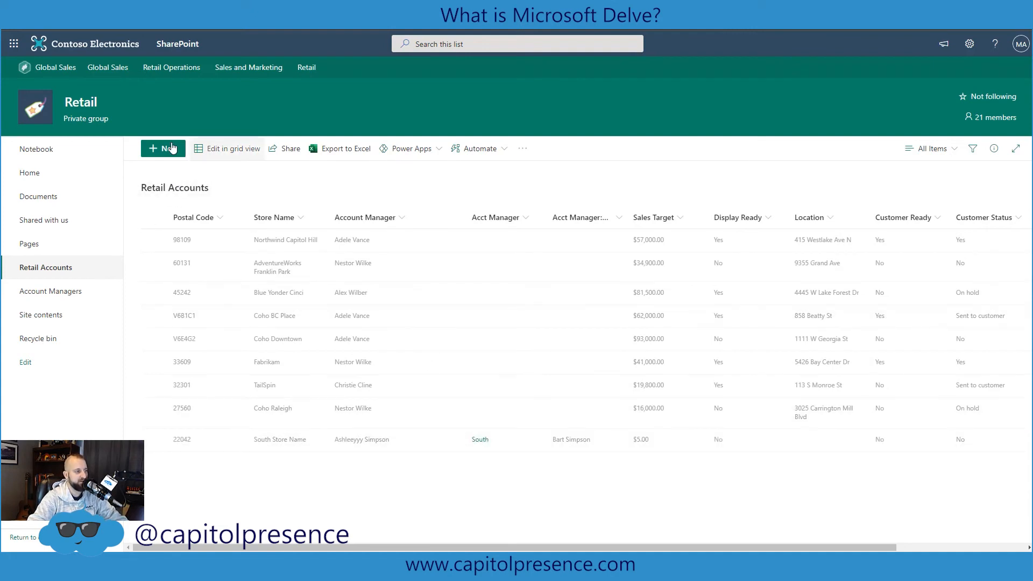
# In grid view, set Acct Manager to South for Northwind Capitol Hill and AdventureWorks Franklin Park, and East Region for Blue Yonder Cinci.
pyautogui.click(231, 155)
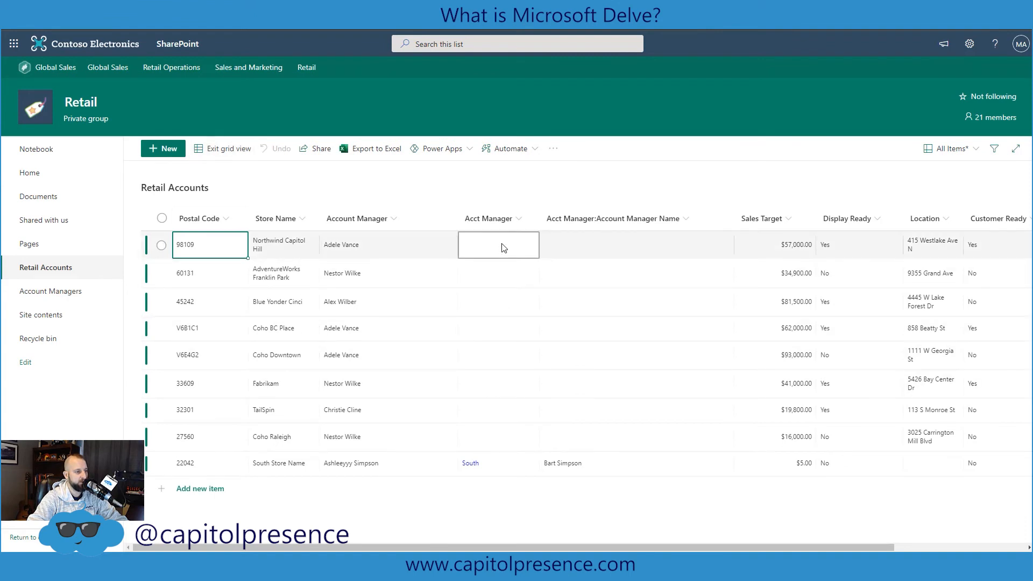
pyautogui.click(531, 246)
pyautogui.click(531, 247)
pyautogui.click(524, 274)
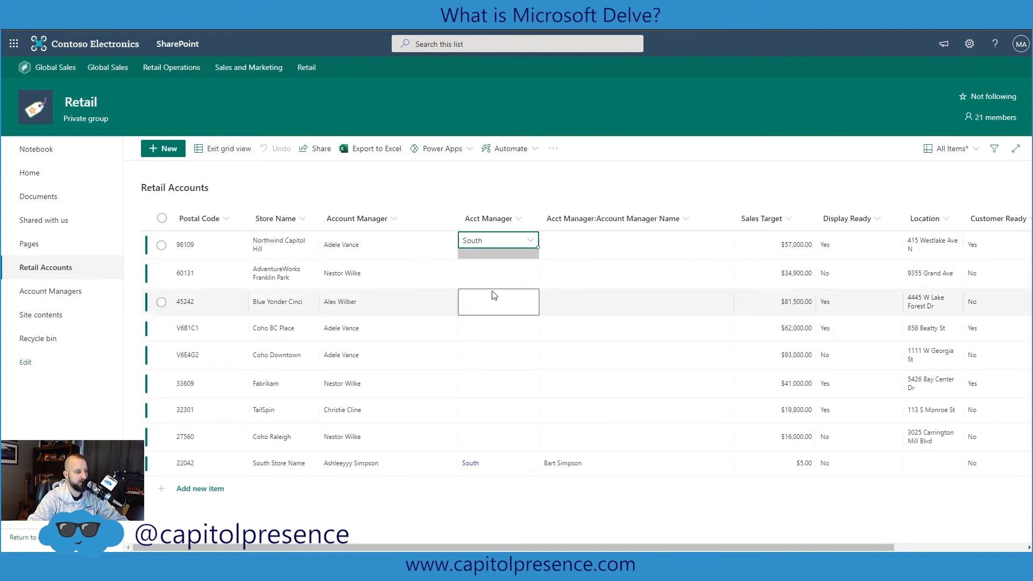
pyautogui.click(532, 271)
pyautogui.click(487, 306)
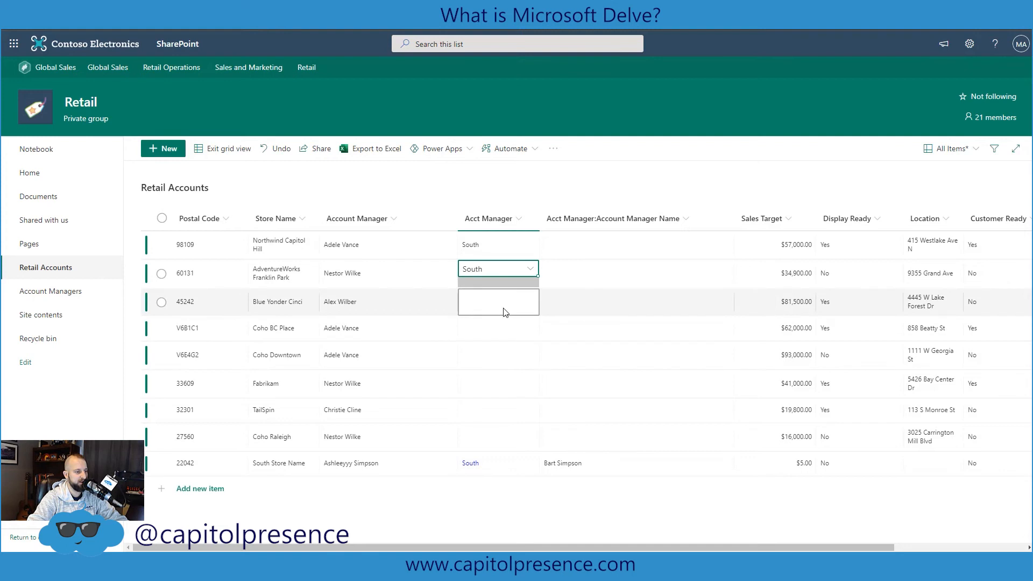
pyautogui.click(531, 300)
pyautogui.click(484, 314)
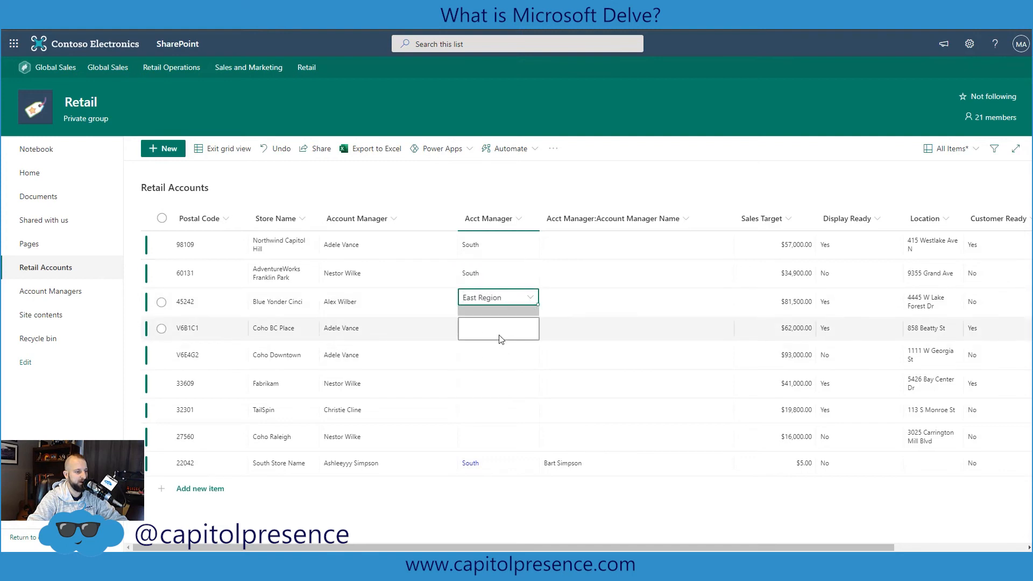
# Set Acct Manager to West for Coho BC Place and Fabrikam, North for Coho Downtown and TailSpin, South for Coho Raleigh, and leave grid view.
pyautogui.click(476, 402)
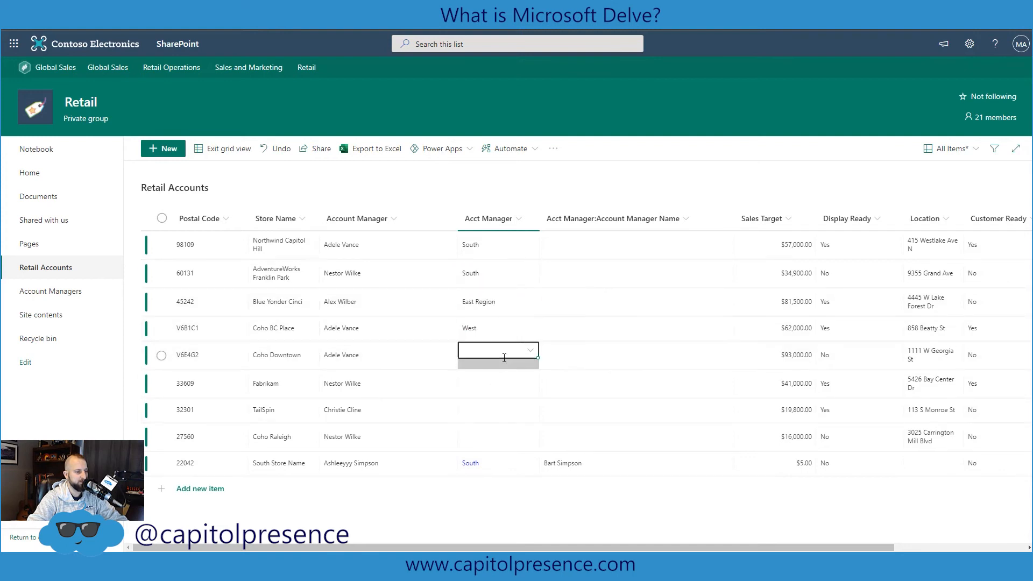
pyautogui.click(483, 387)
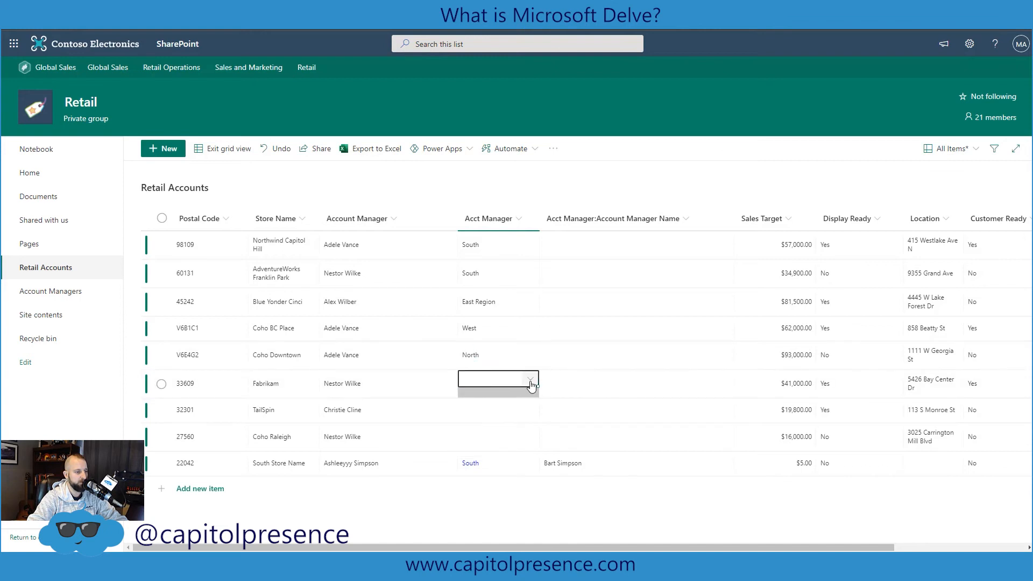
pyautogui.click(479, 456)
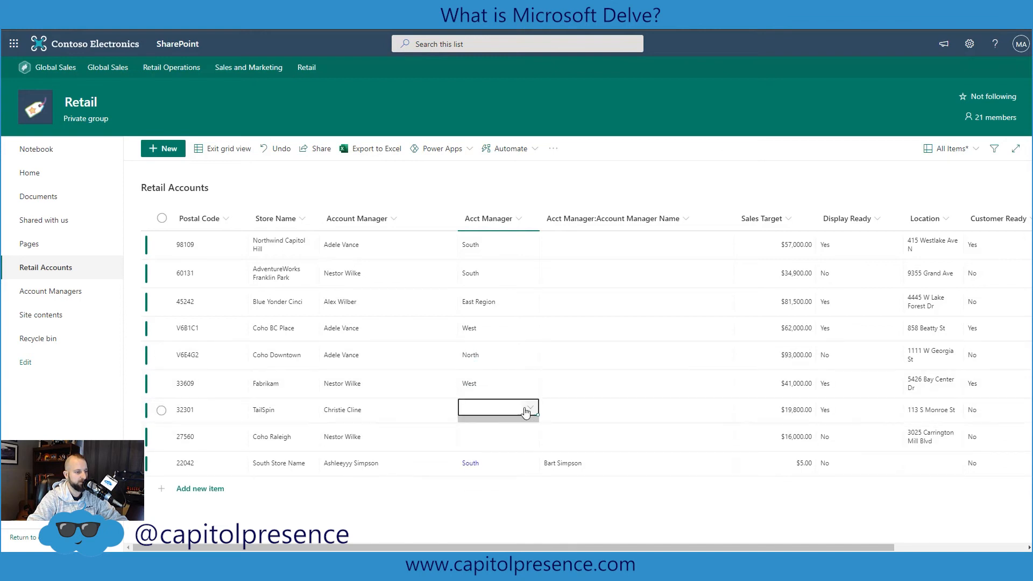
pyautogui.click(530, 408)
pyautogui.click(484, 444)
pyautogui.click(530, 432)
pyautogui.click(474, 489)
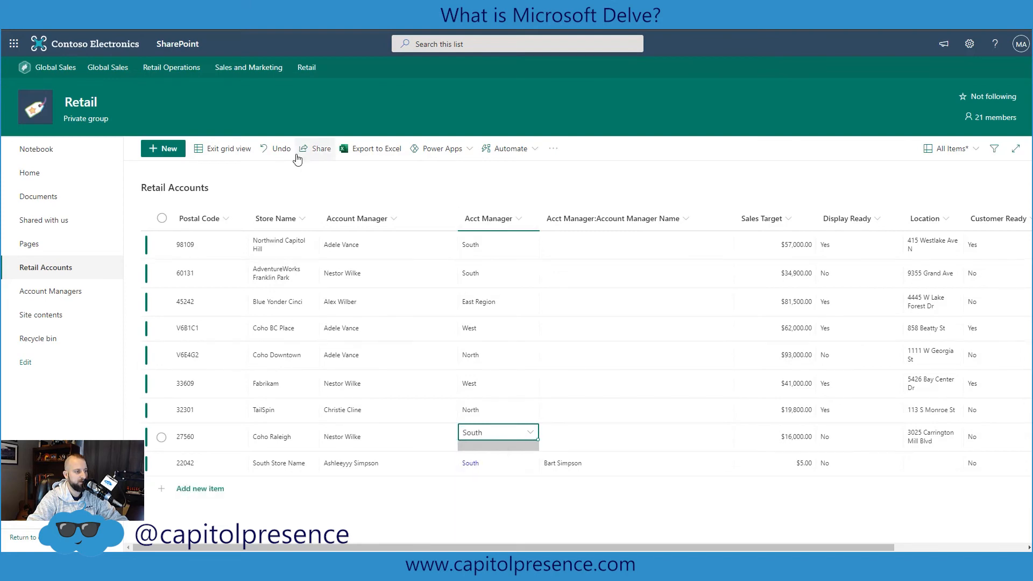
pyautogui.click(219, 154)
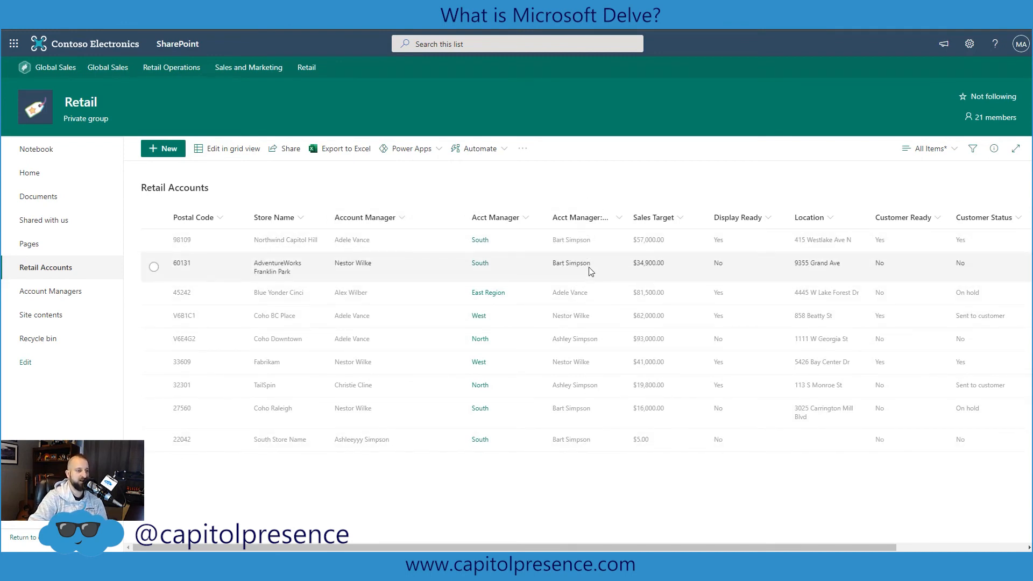
# Review the Account Managers list, and check the East Region item linked from the Blue Yonder Cinci row in Retail Accounts.
pyautogui.click(67, 292)
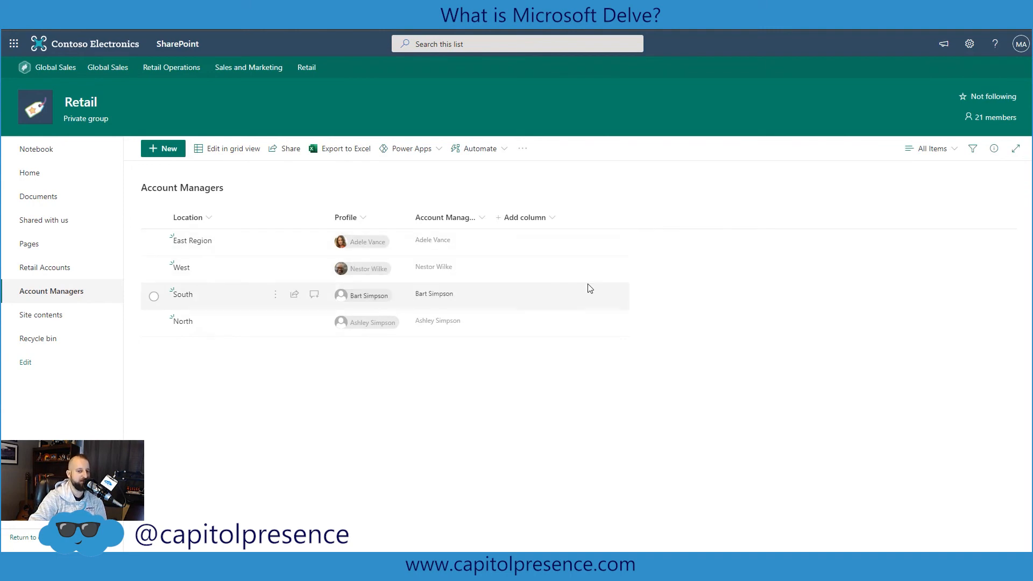
pyautogui.click(65, 274)
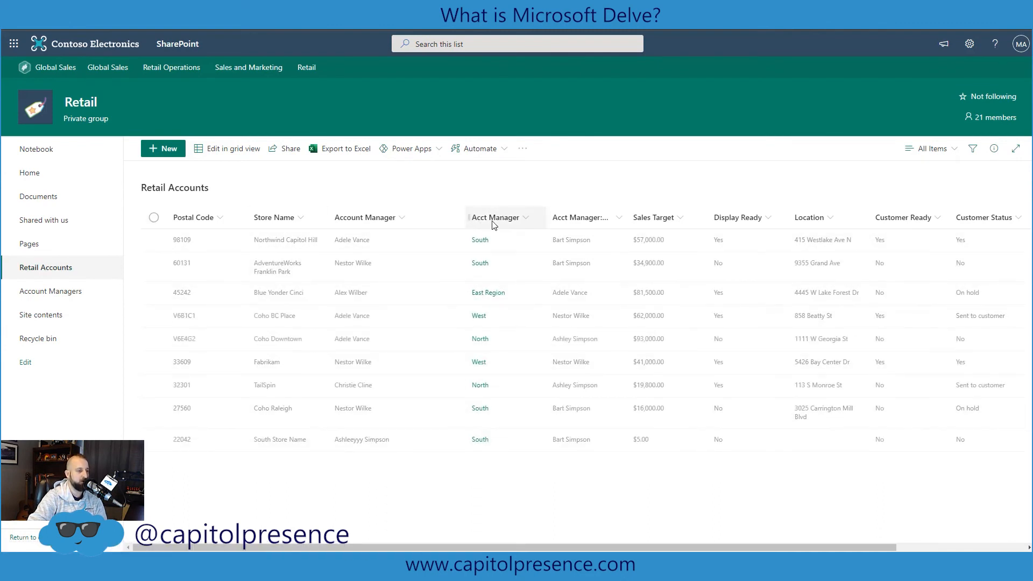
pyautogui.click(488, 294)
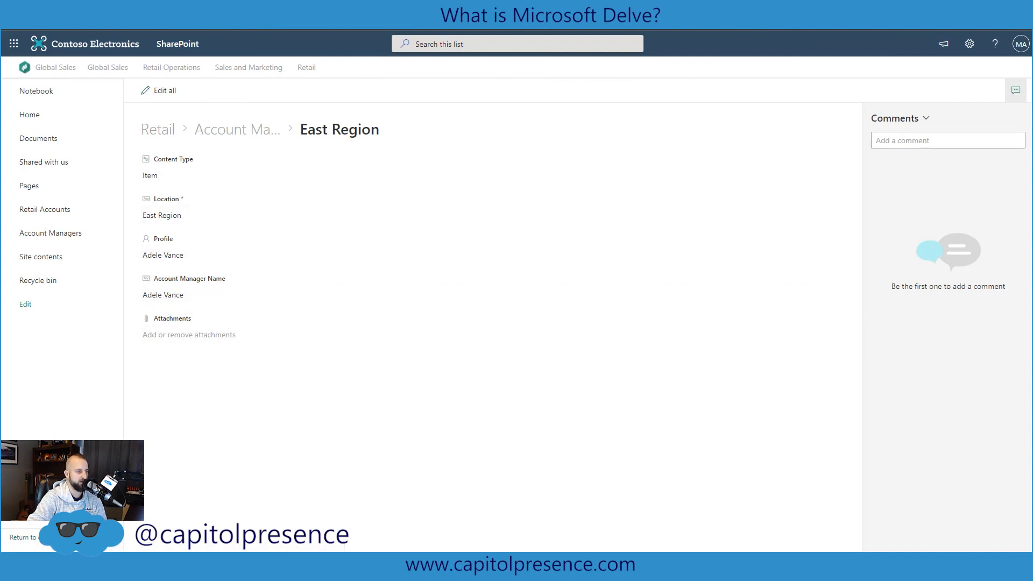
pyautogui.hotkey('ctrl', 'w')
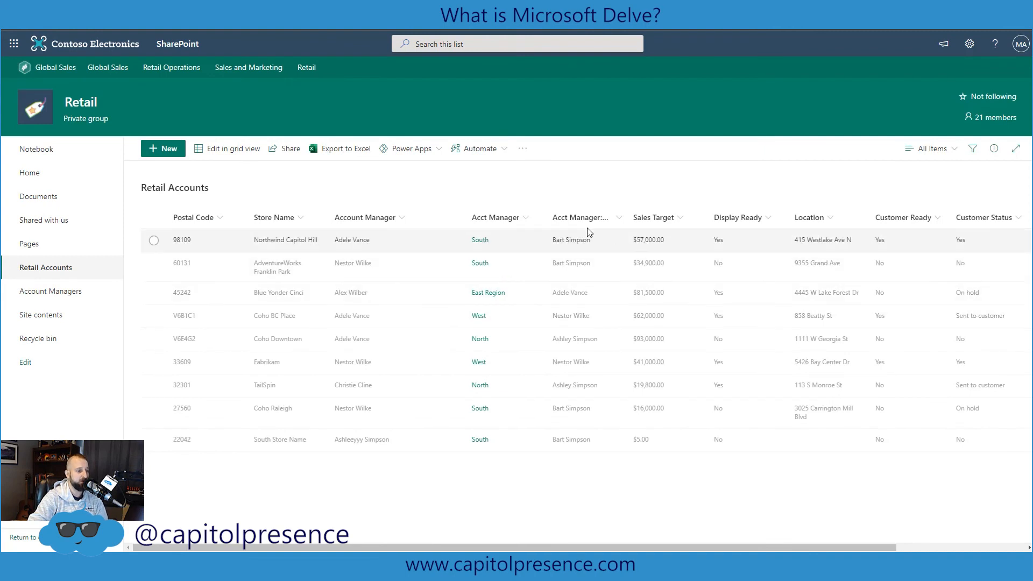